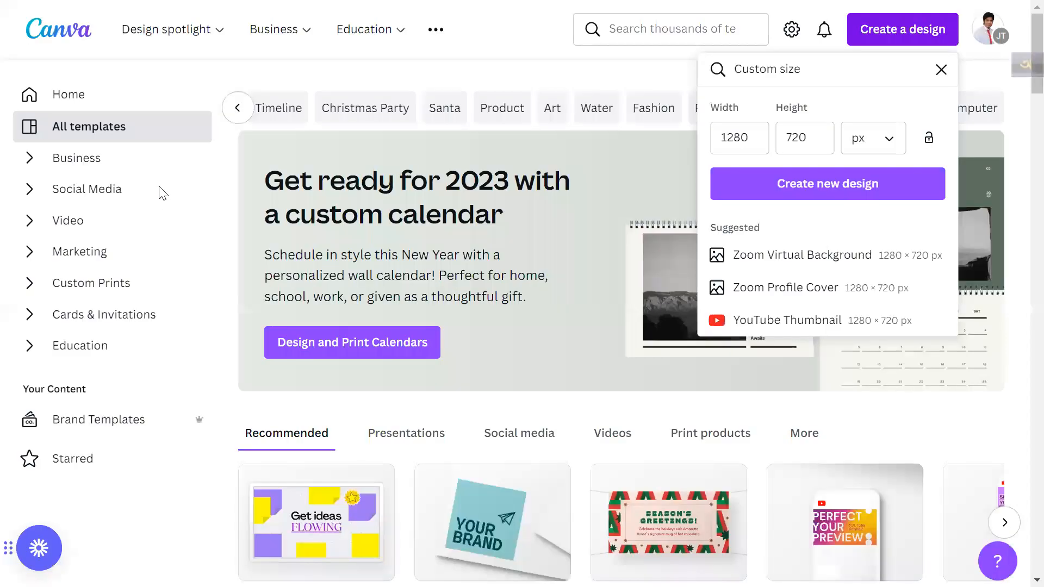
# - Close the custom size form and leave the templates page for the Canva home page
pyautogui.click(941, 69)
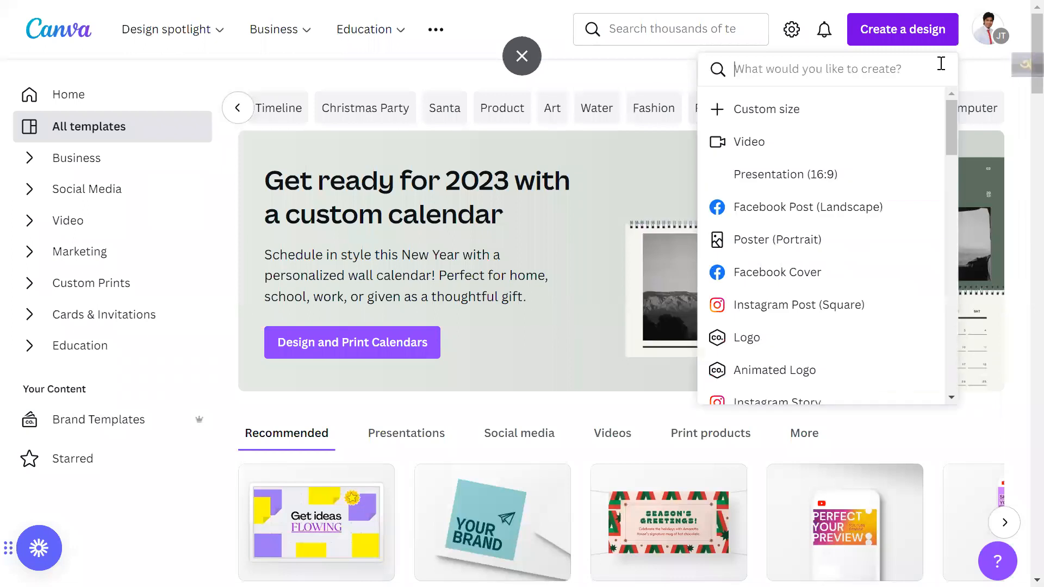
pyautogui.click(65, 39)
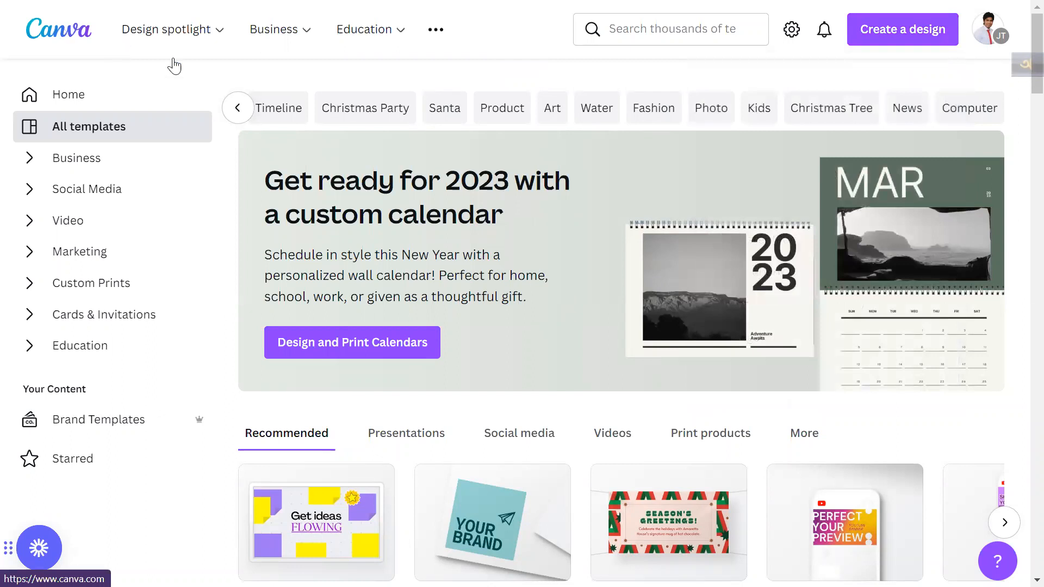
pyautogui.scroll(-15, 564, 321)
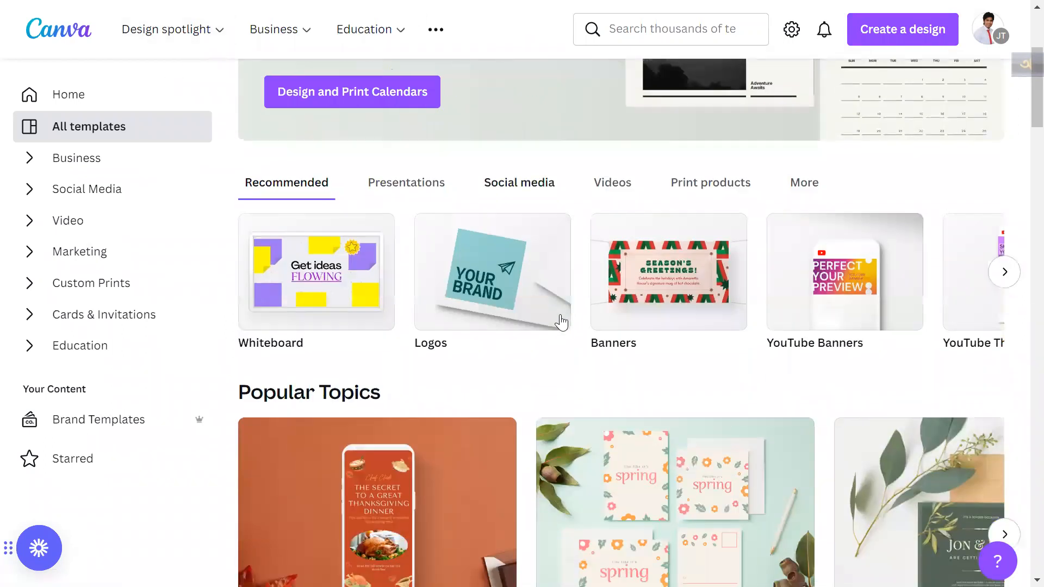
pyautogui.scroll(10, 564, 321)
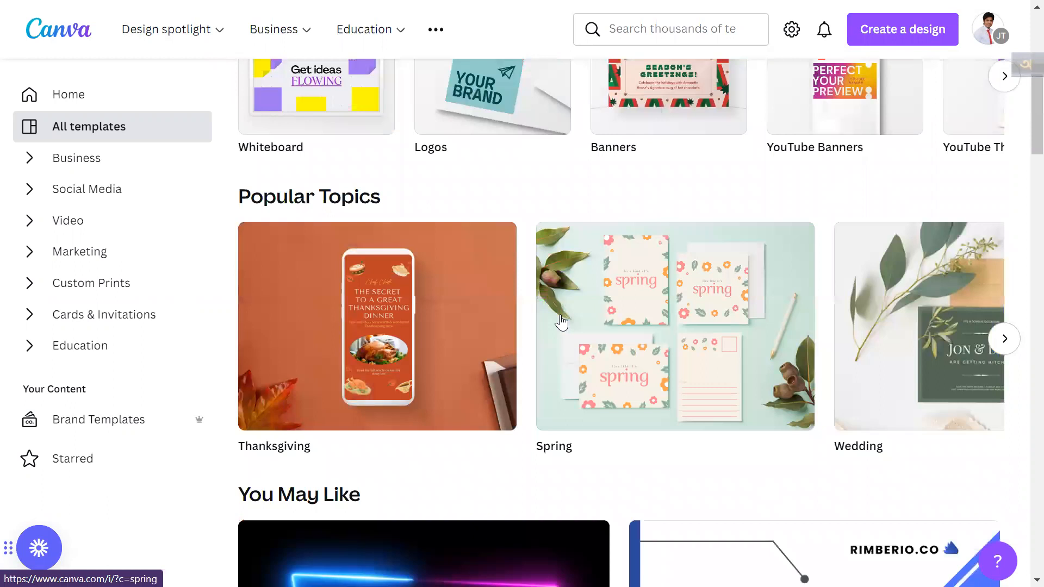
pyautogui.click(71, 42)
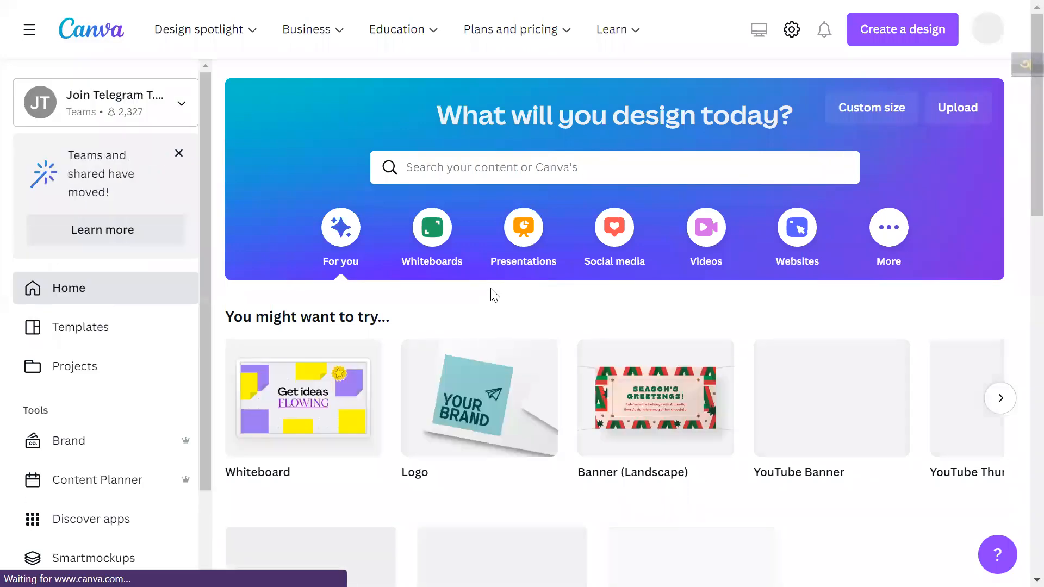
# - Look through the recent designs on the home page and the suggestions offered by its search
pyautogui.scroll(-10, 433, 380)
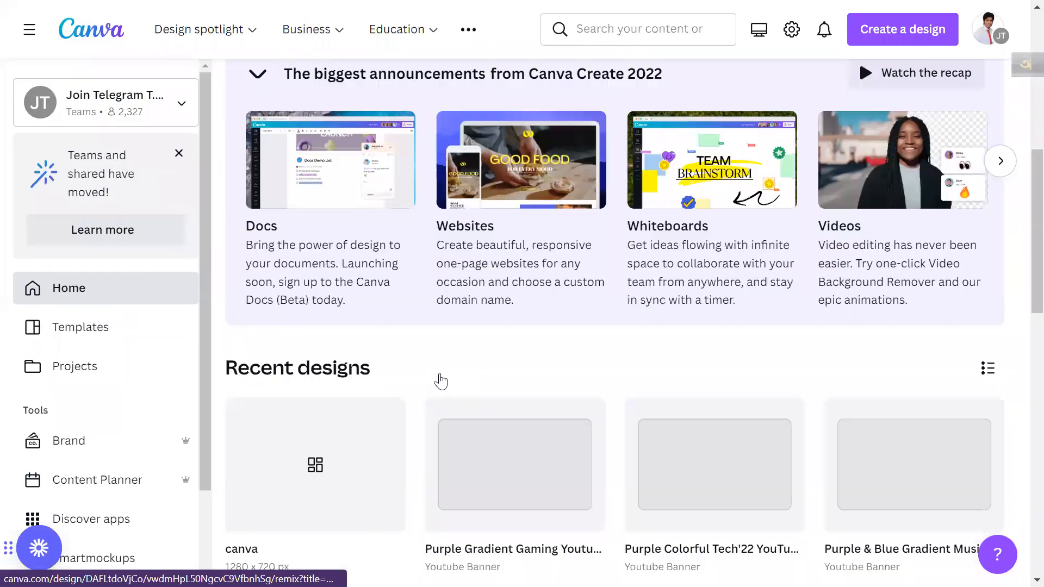
pyautogui.scroll(-3, 439, 373)
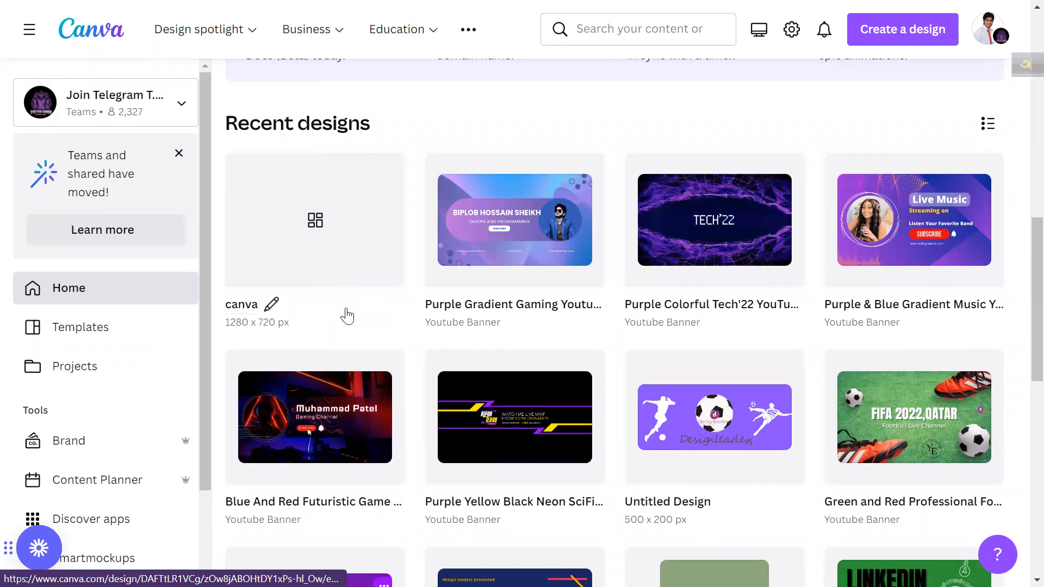
pyautogui.scroll(-2, 346, 315)
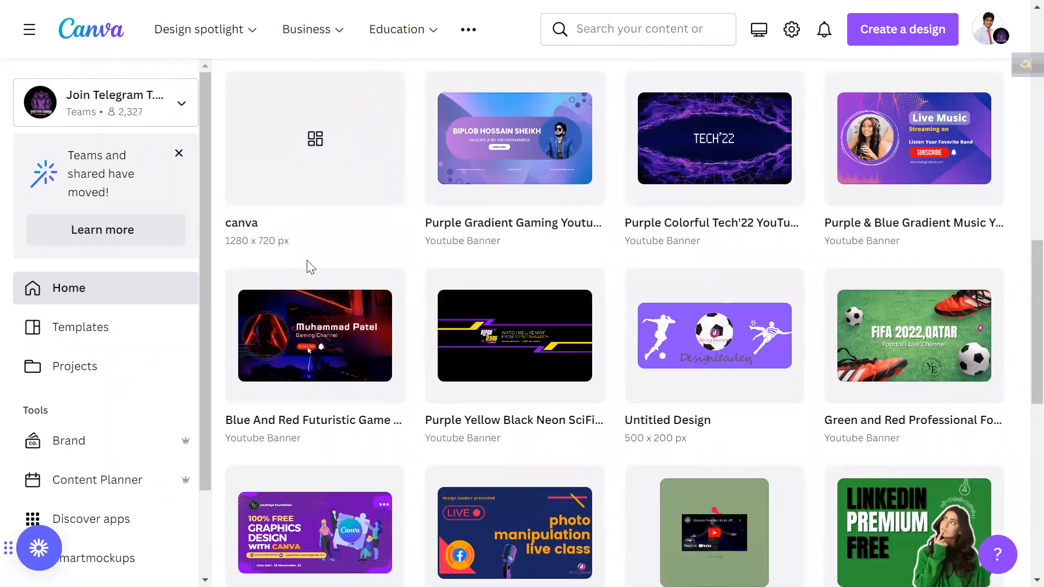
pyautogui.scroll(-2, 310, 266)
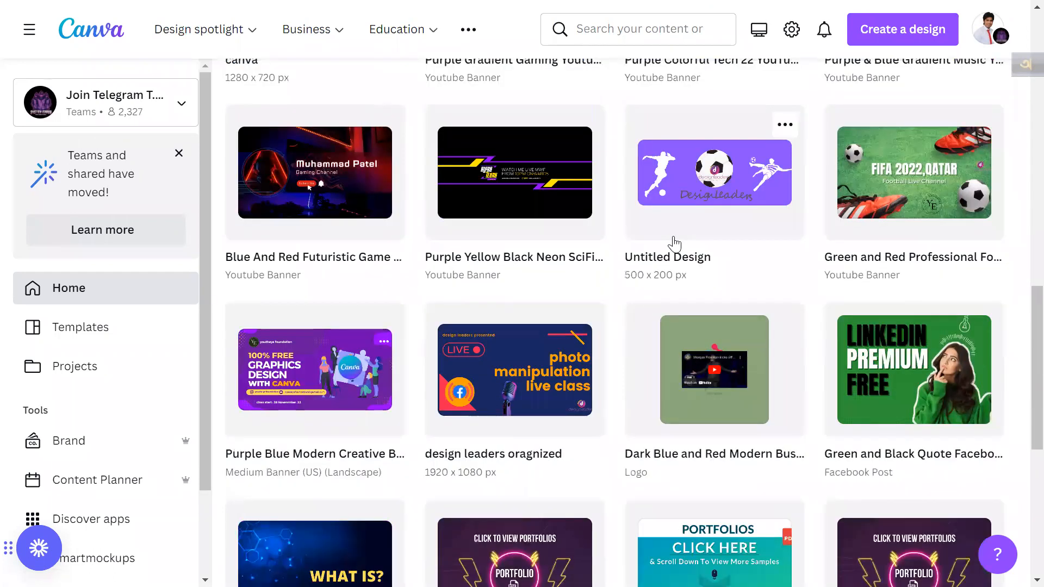
pyautogui.scroll(10, 676, 244)
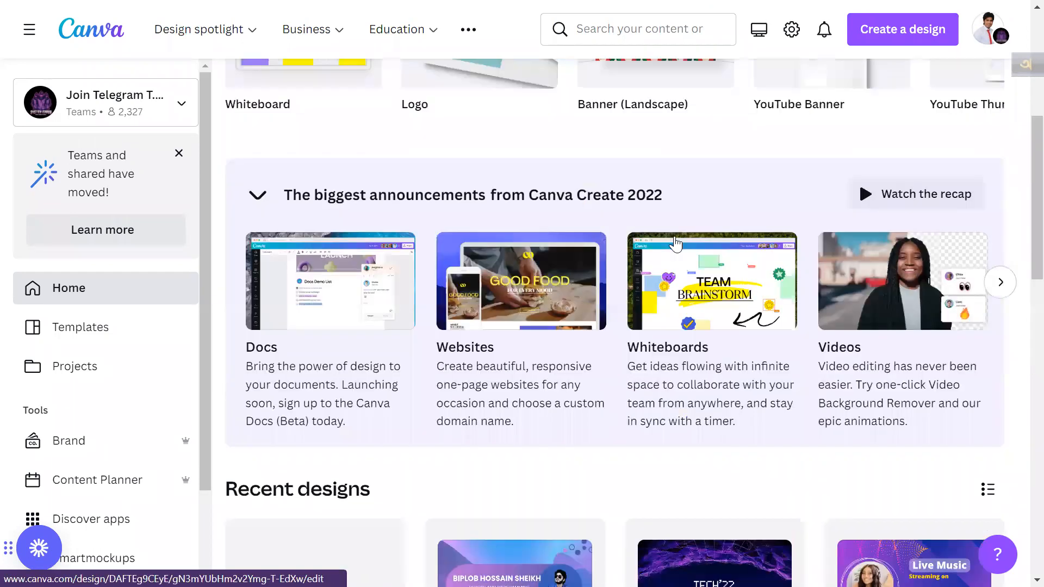
pyautogui.scroll(3, 834, 366)
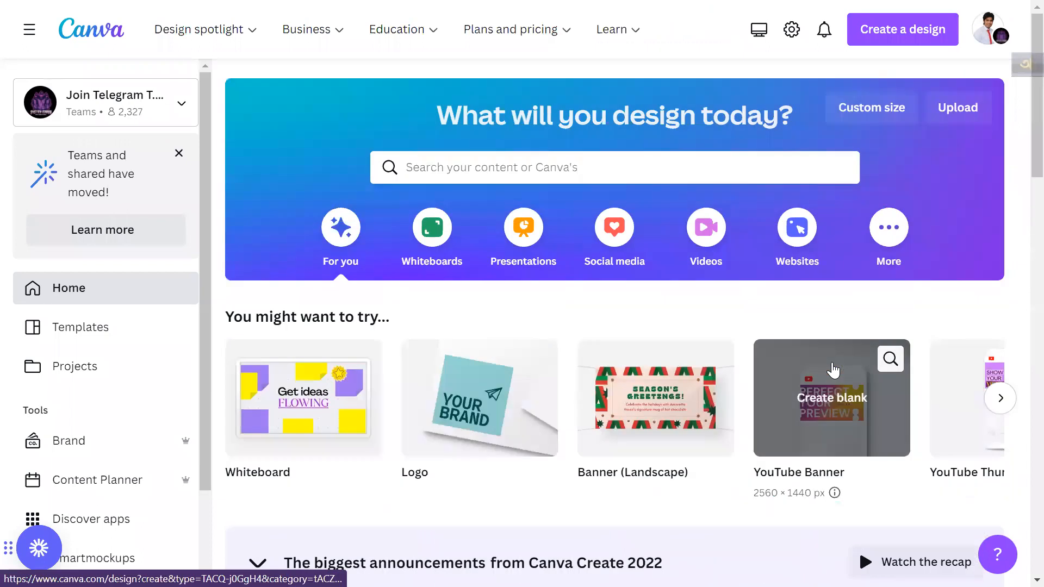
pyautogui.click(572, 167)
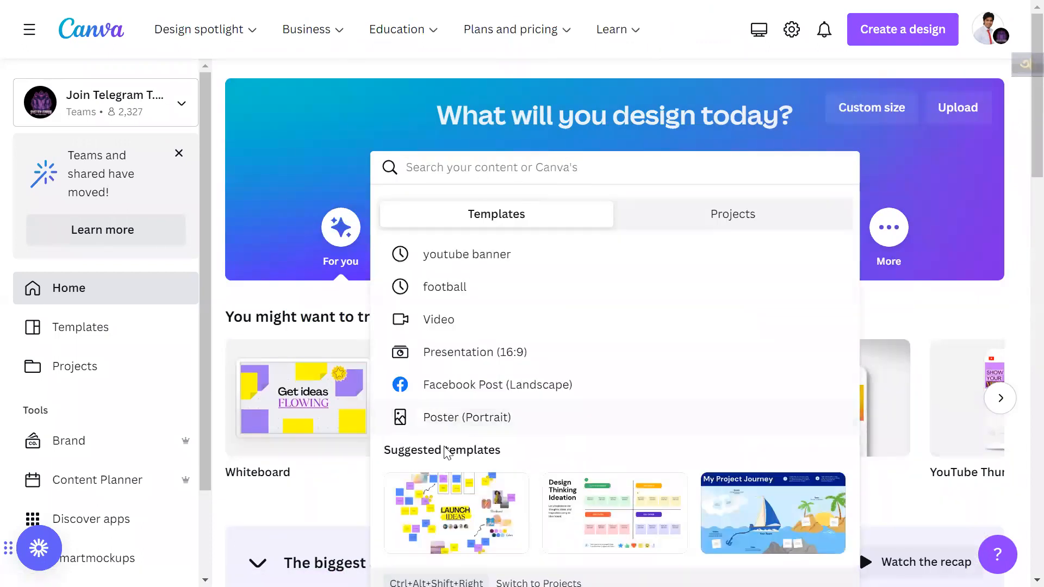
# - Open the YouTube product page from the design spotlight and examine its video template categories
pyautogui.moveTo(228, 31)
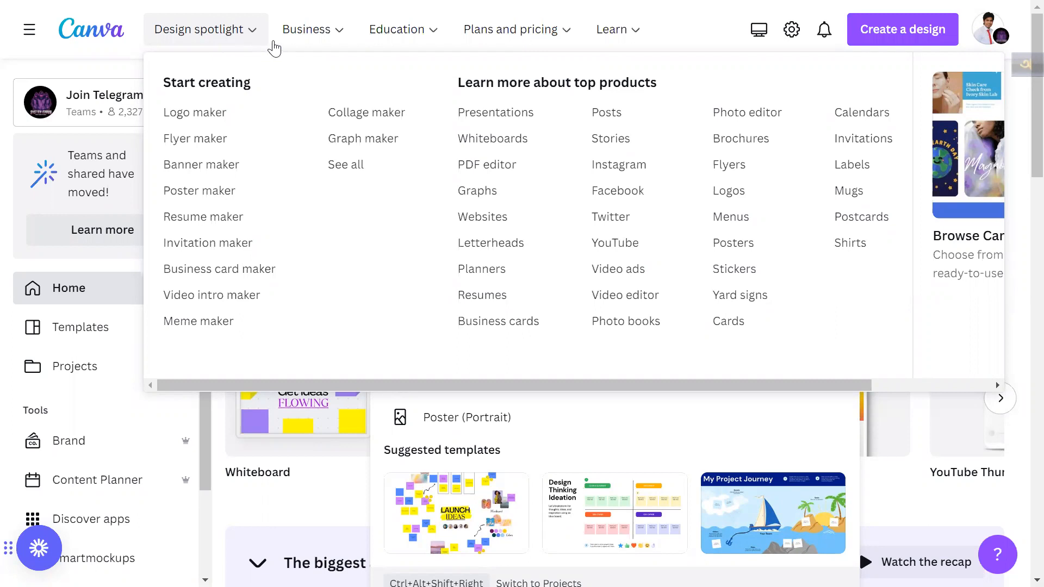
pyautogui.click(642, 251)
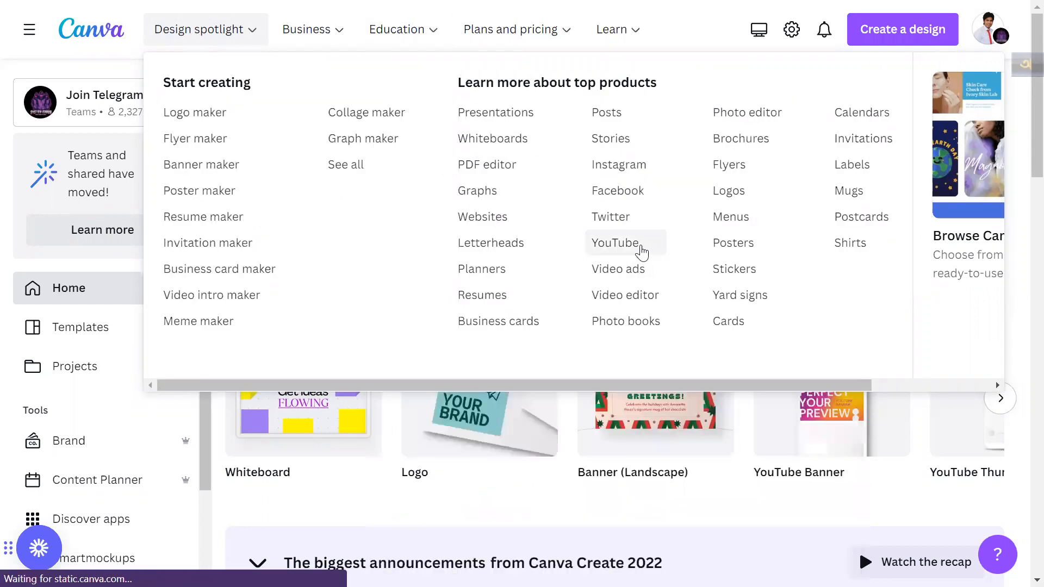
pyautogui.scroll(-15, 559, 387)
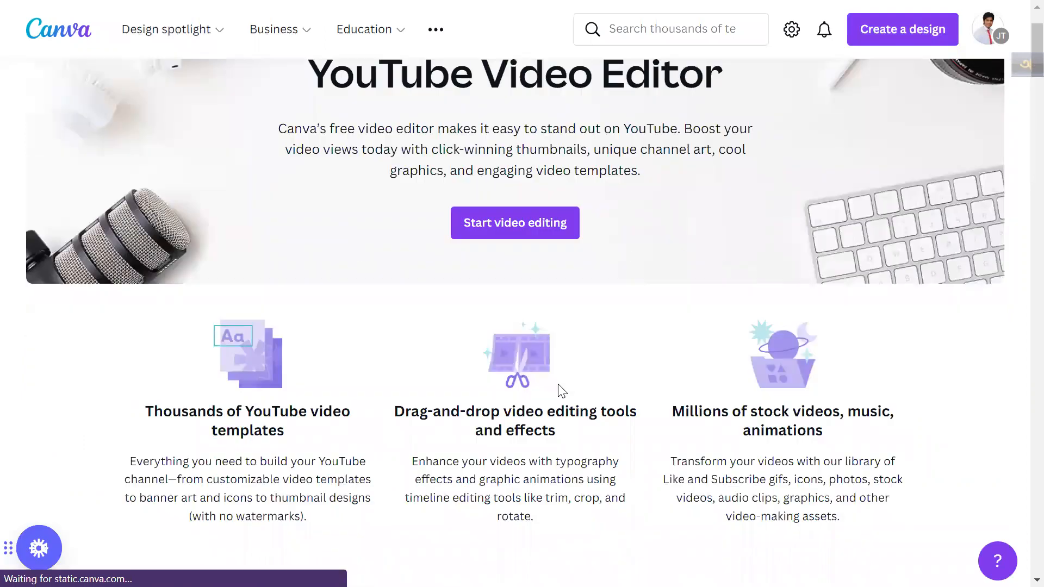
pyautogui.scroll(-9, 560, 387)
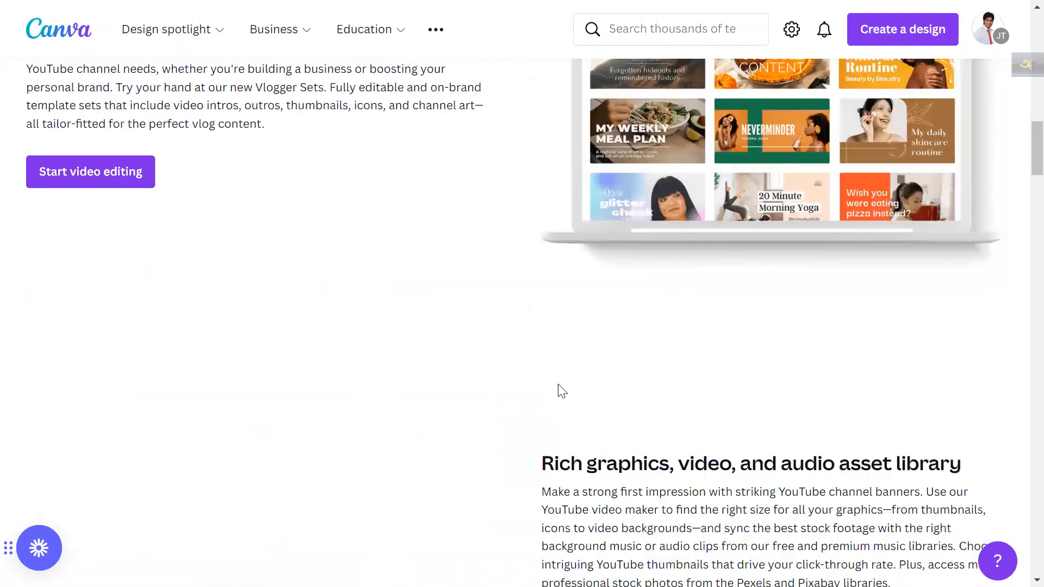
pyautogui.scroll(4, 560, 387)
pyautogui.scroll(10, 560, 389)
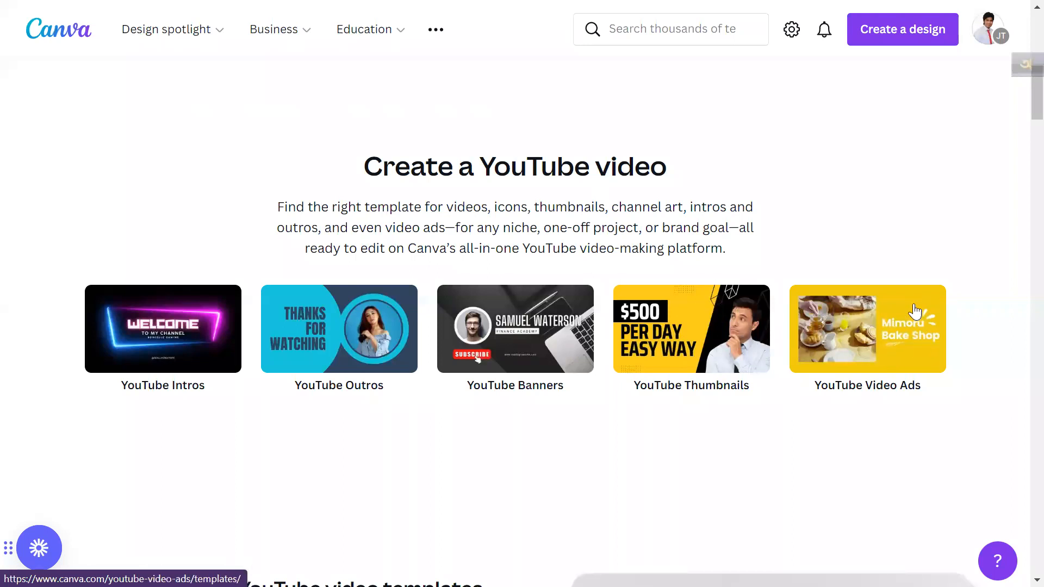
# - Return to the home page and open the Social Media category of the templates
pyautogui.click(86, 37)
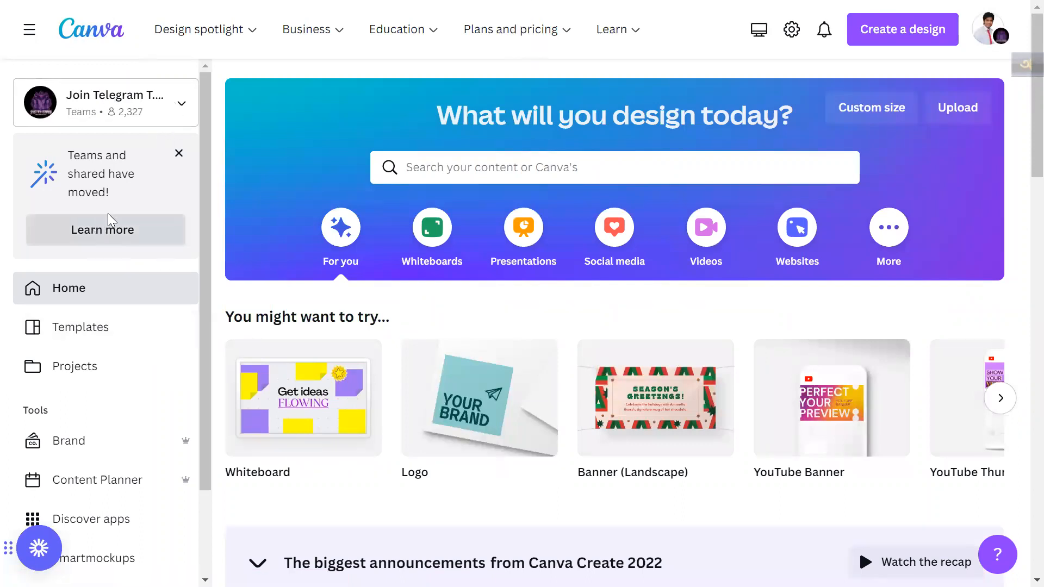
pyautogui.click(104, 340)
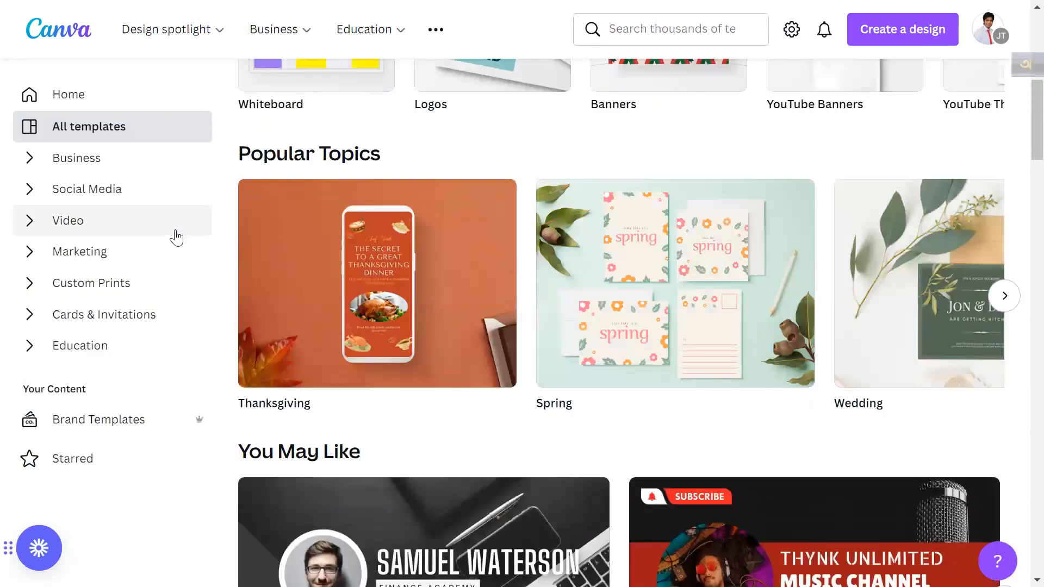
pyautogui.click(125, 204)
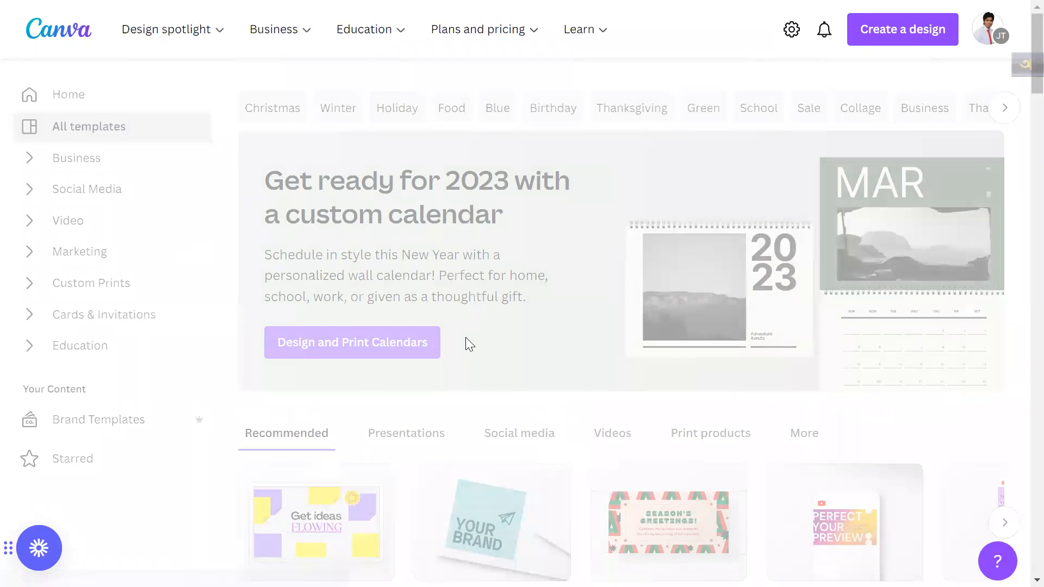
# - Find the Black & Yellow Digital Marketing Facebook Cover among the social media templates and open it for customizing
pyautogui.scroll(-15, 514, 414)
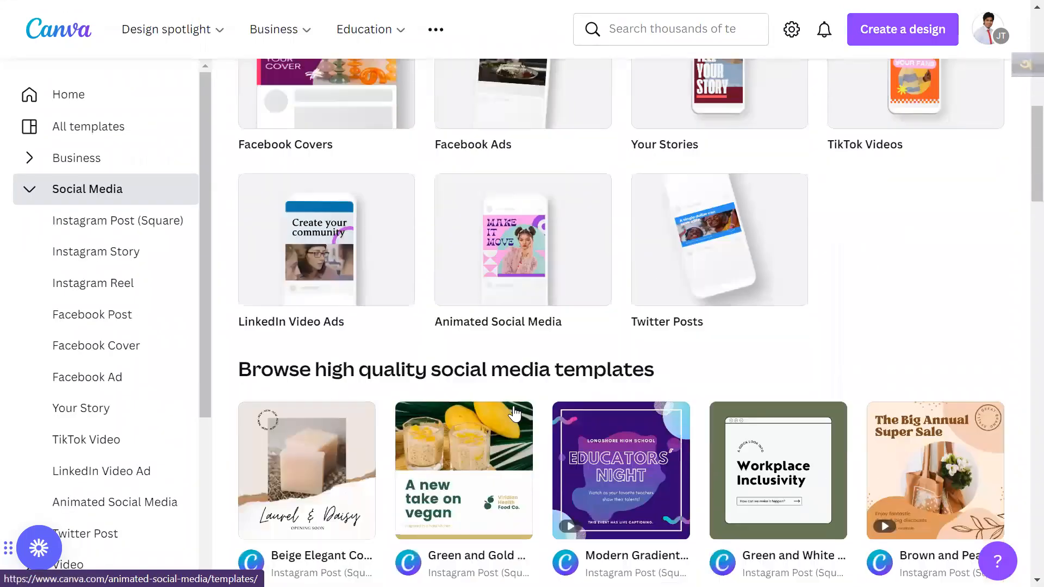
pyautogui.scroll(-5, 514, 414)
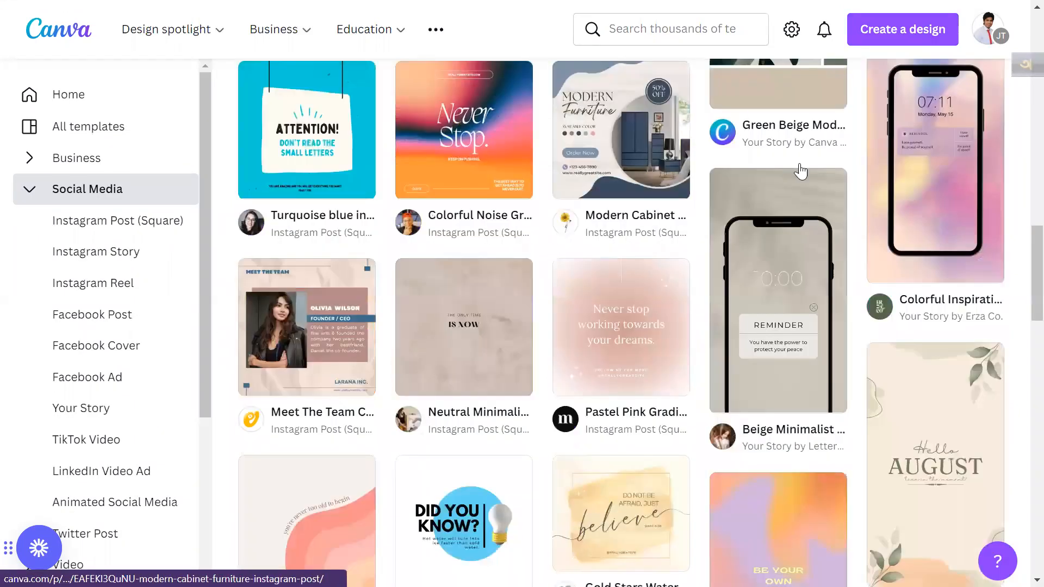
pyautogui.scroll(-2, 830, 243)
pyautogui.scroll(-15, 829, 243)
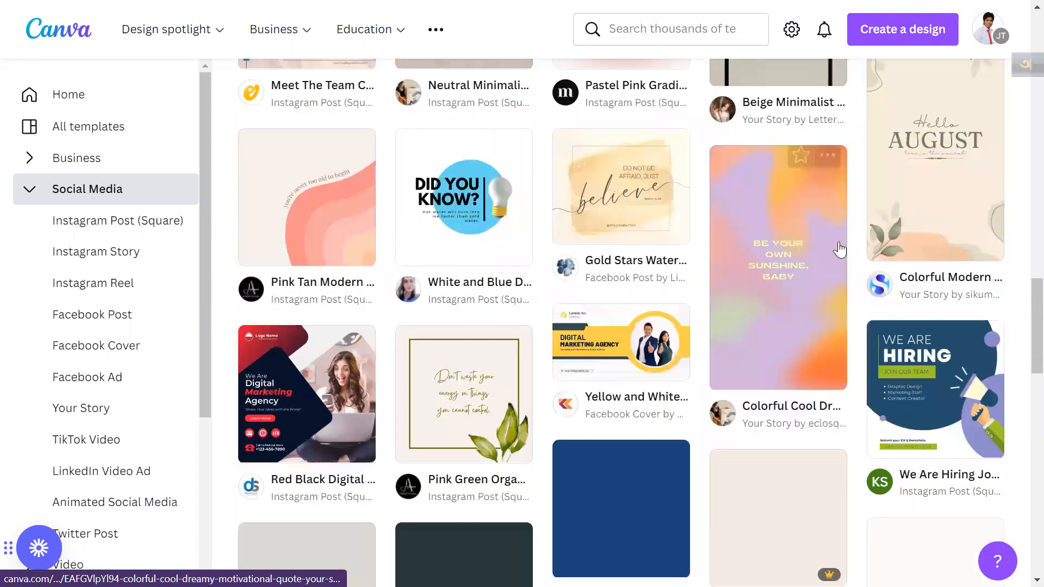
pyautogui.scroll(4, 841, 249)
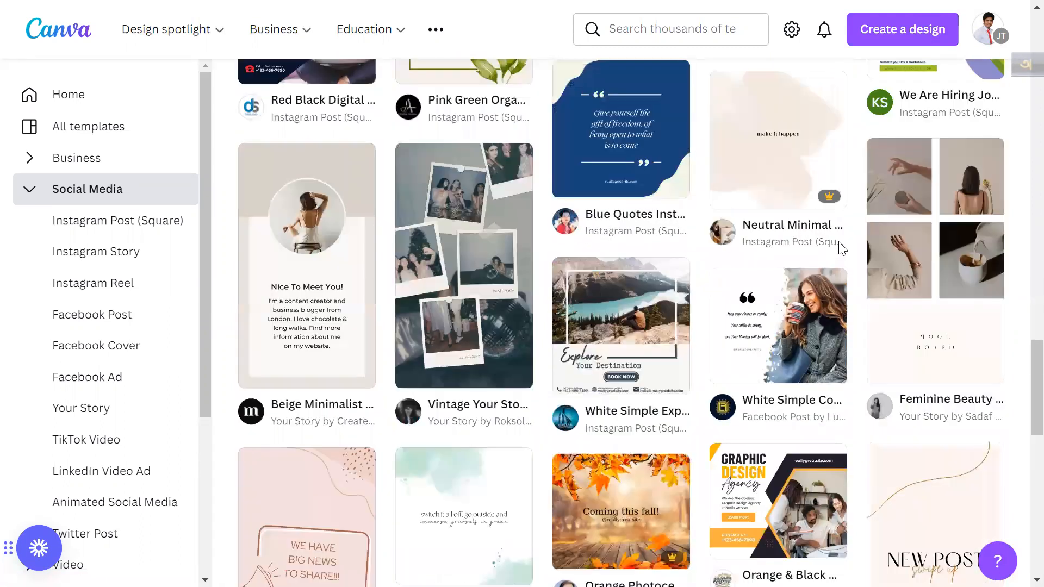
pyautogui.scroll(1, 585, 285)
pyautogui.scroll(-6, 585, 284)
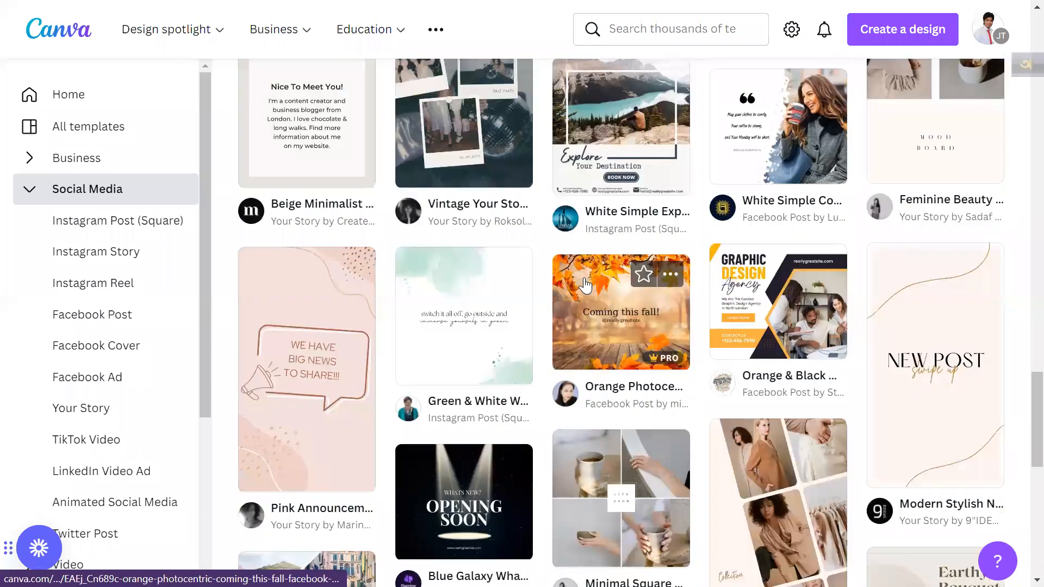
pyautogui.scroll(2, 585, 285)
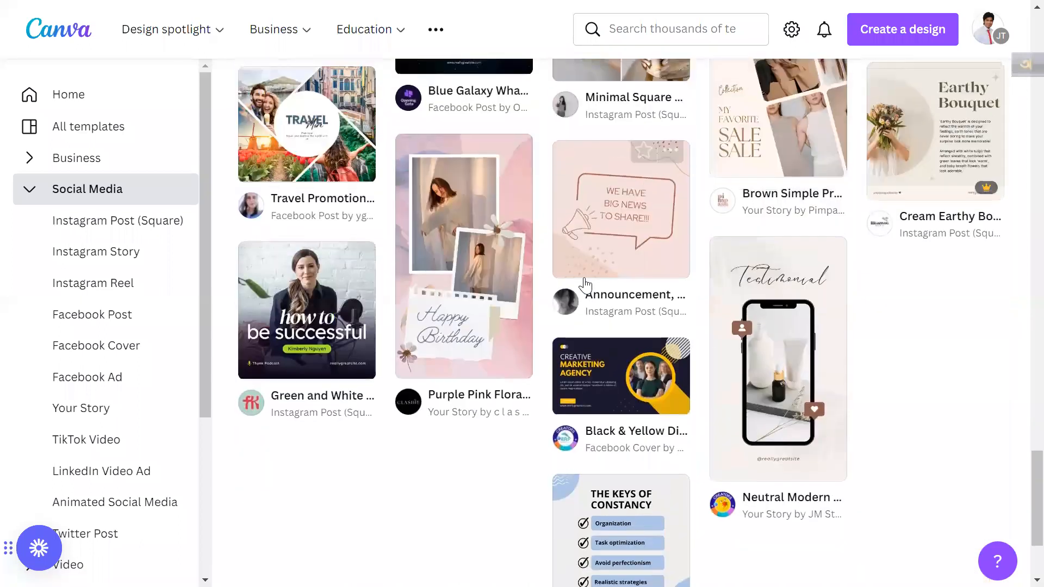
pyautogui.scroll(6, 585, 284)
pyautogui.scroll(-6, 592, 326)
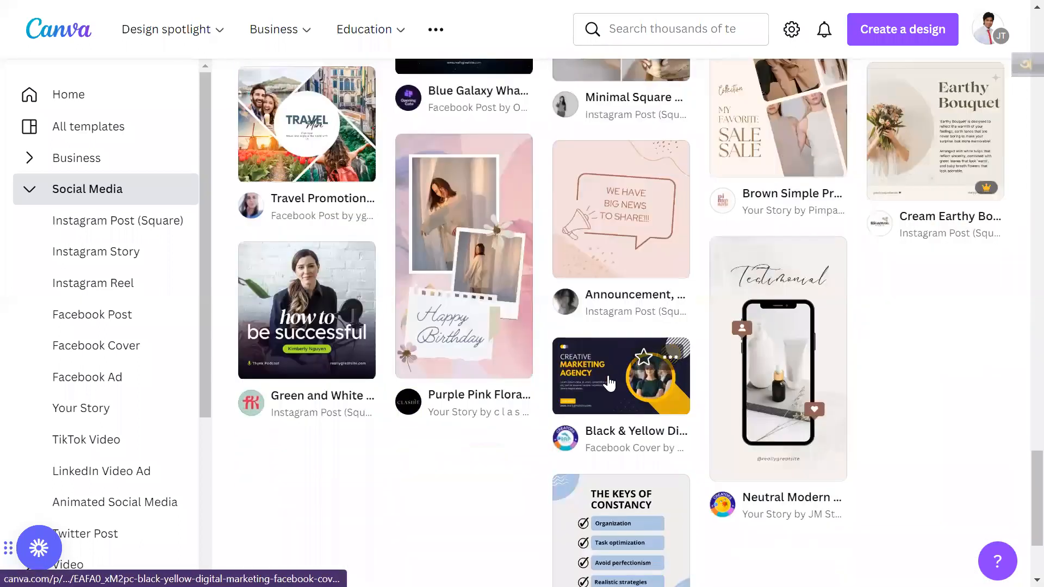
pyautogui.click(609, 381)
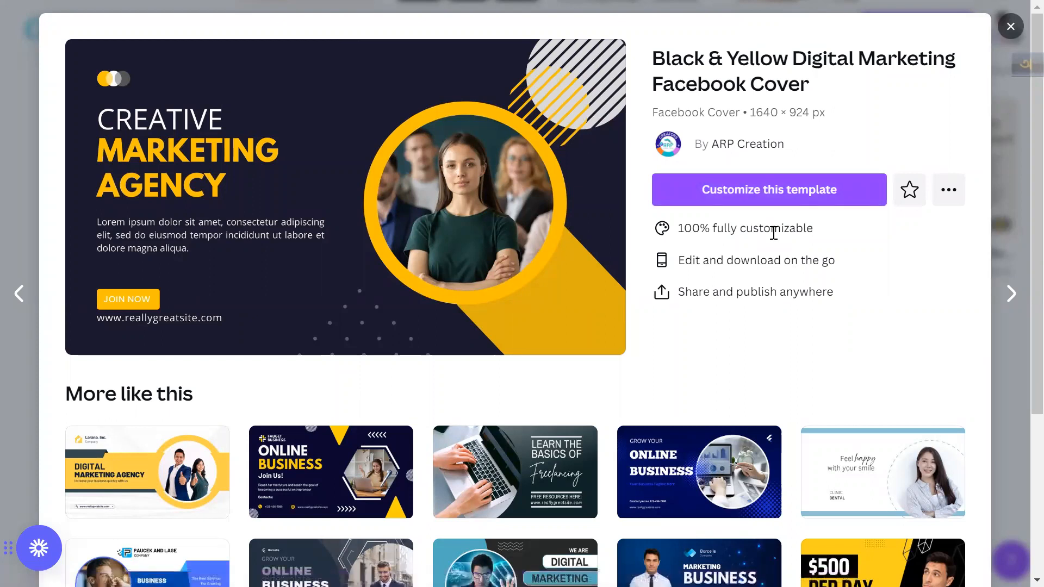
pyautogui.click(800, 198)
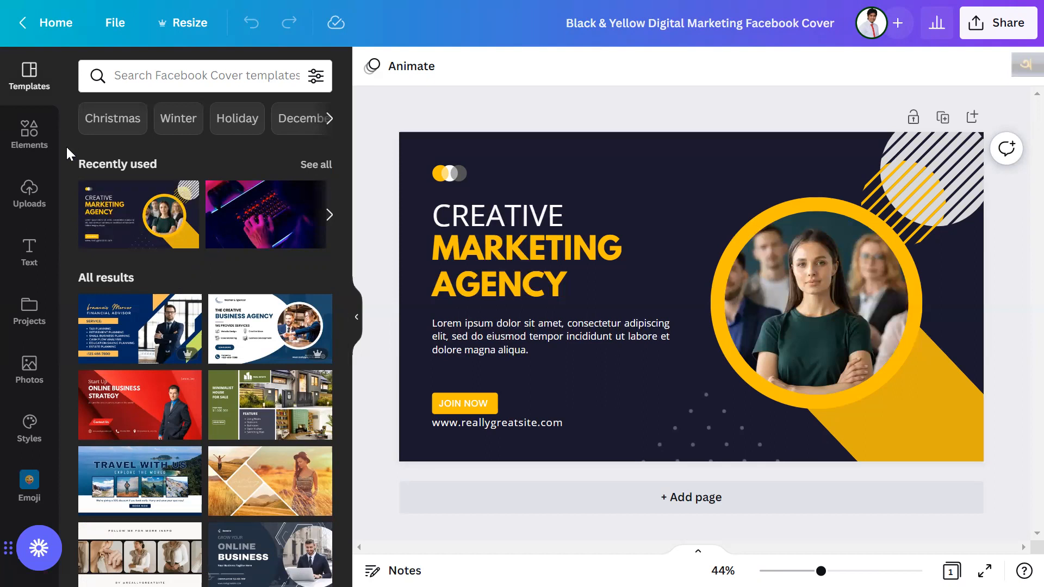
# - Try placing the recently used round Canva logo photo over the design's circular portrait, and undo the placement
pyautogui.click(31, 369)
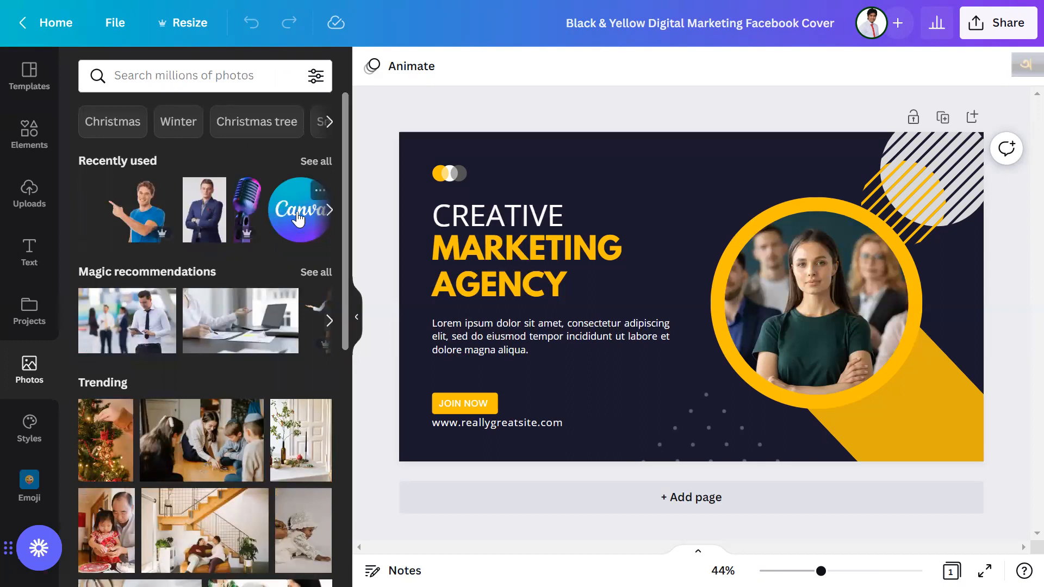
pyautogui.moveTo(298, 218); pyautogui.dragTo(840, 313)
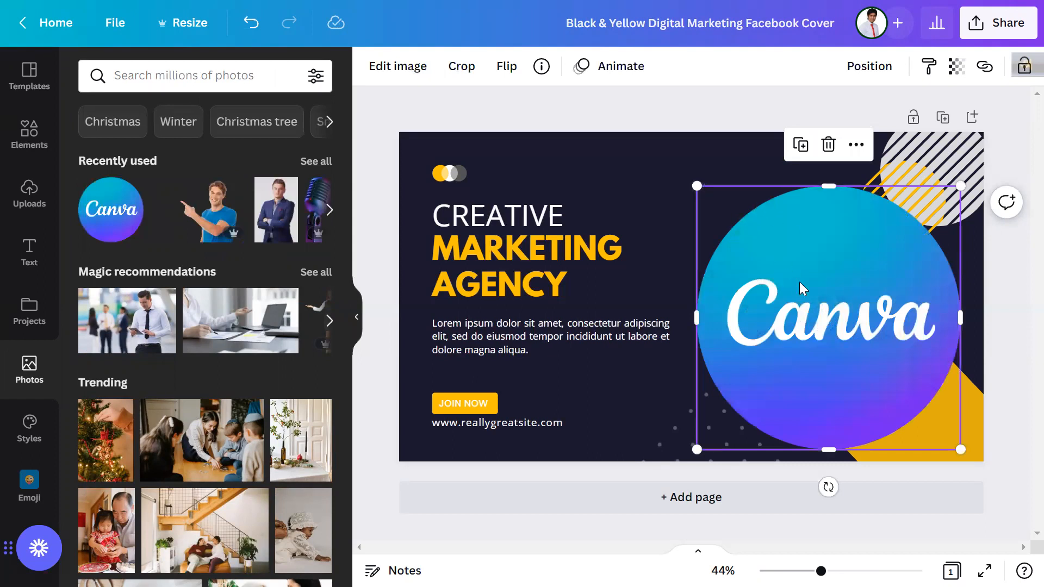
pyautogui.hotkey('ctrl', 'z')
# - Select the circular portrait in the design and search the photo library for "girl"
pyautogui.click(827, 281)
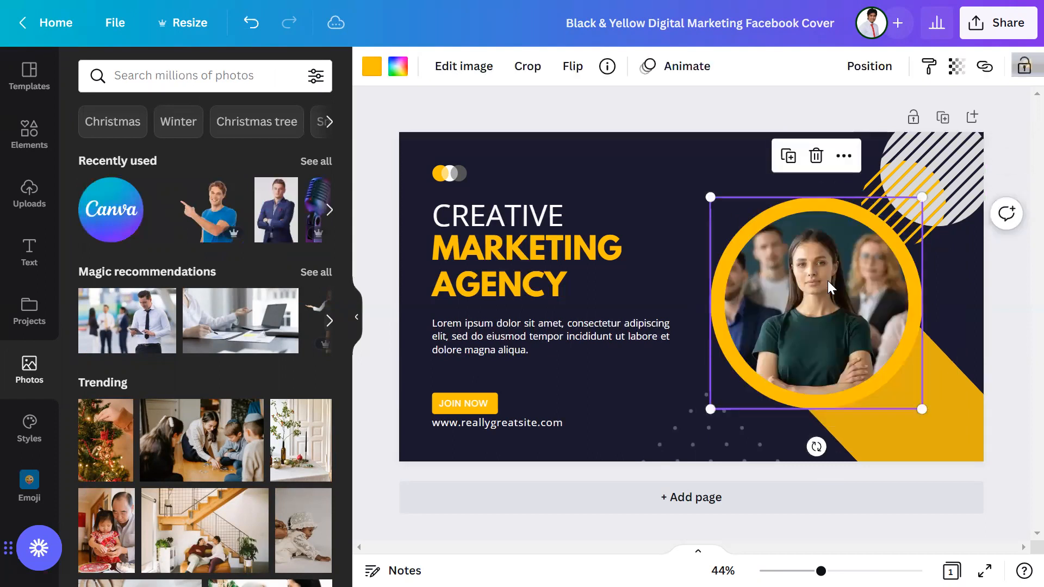
pyautogui.click(217, 69)
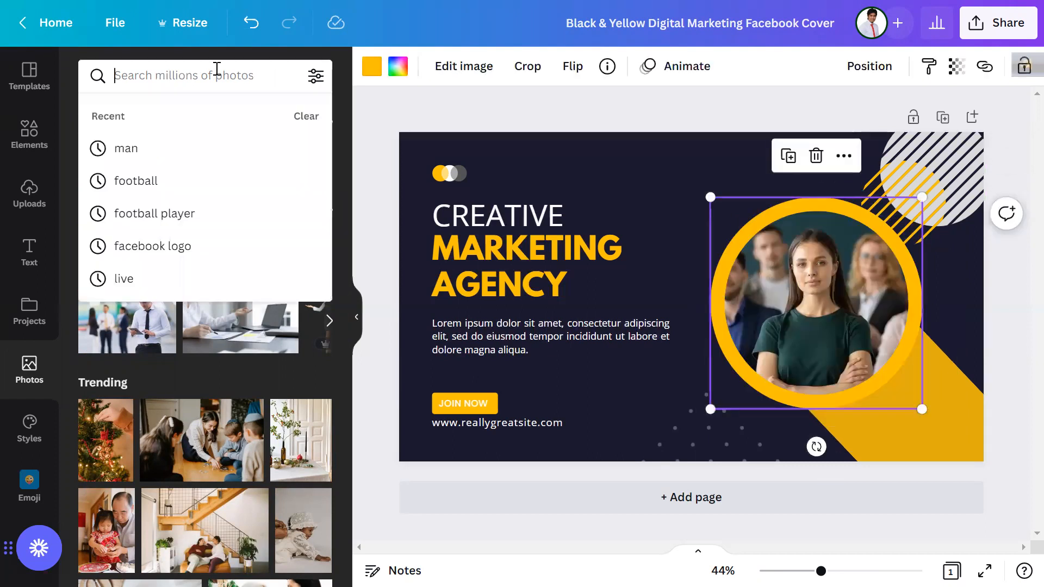
pyautogui.write('firl')
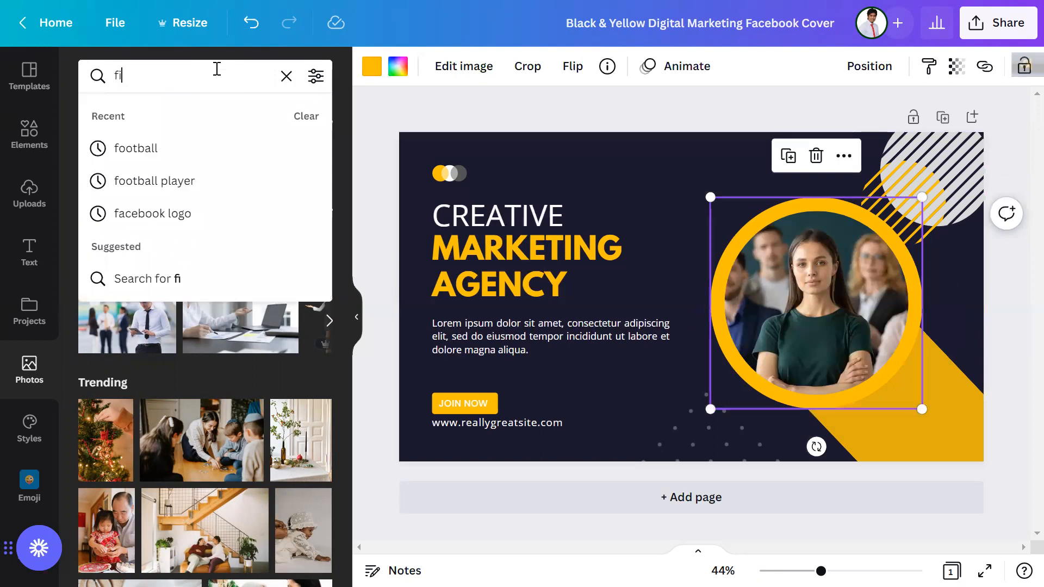
pyautogui.press('BackSpace')
pyautogui.press('BackSpace')
pyautogui.press('BackSpace')
pyautogui.press('BackSpace')
pyautogui.write('girl')
pyautogui.click(176, 158)
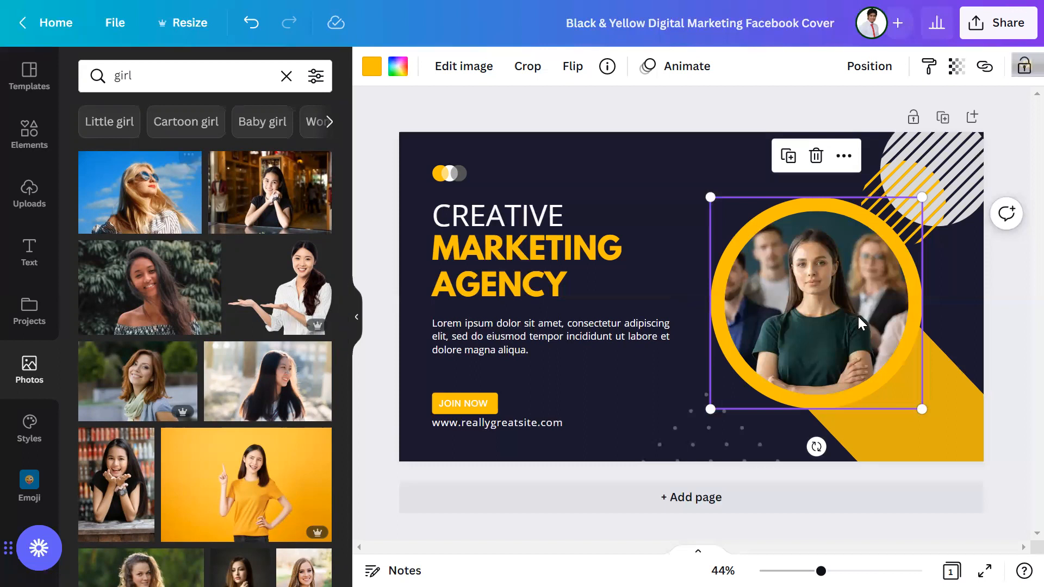
# - Place the photo of the girl in a yellow T-shirt from the library into the design's circular frame
pyautogui.click(248, 437)
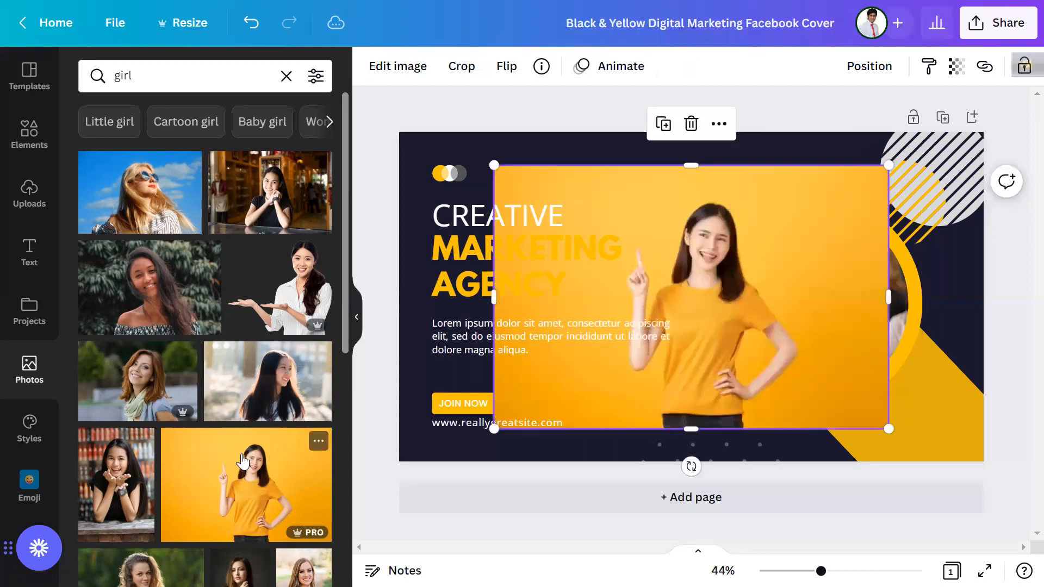
pyautogui.moveTo(634, 219); pyautogui.dragTo(805, 269)
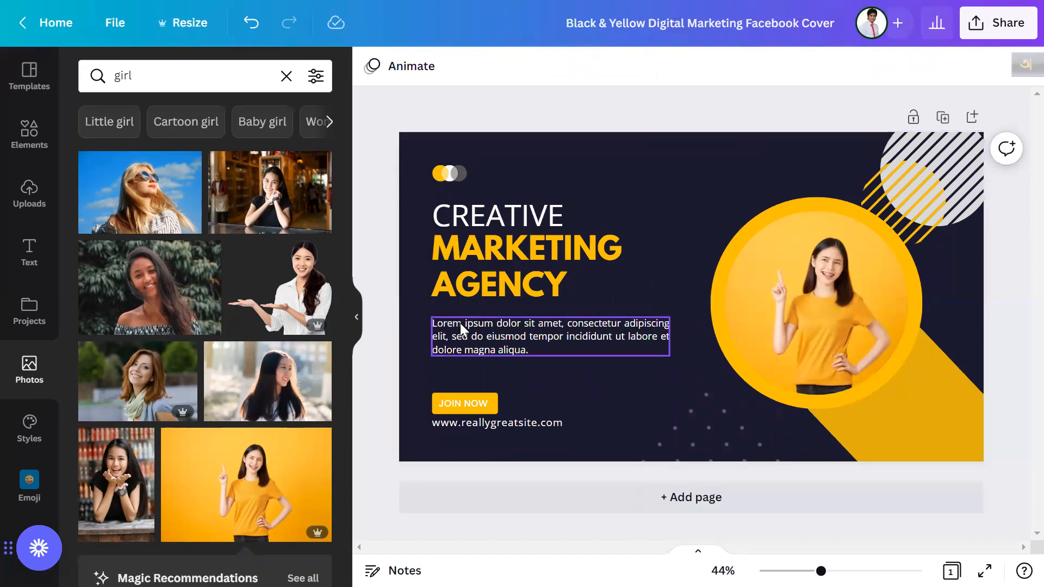
pyautogui.doubleClick(468, 338)
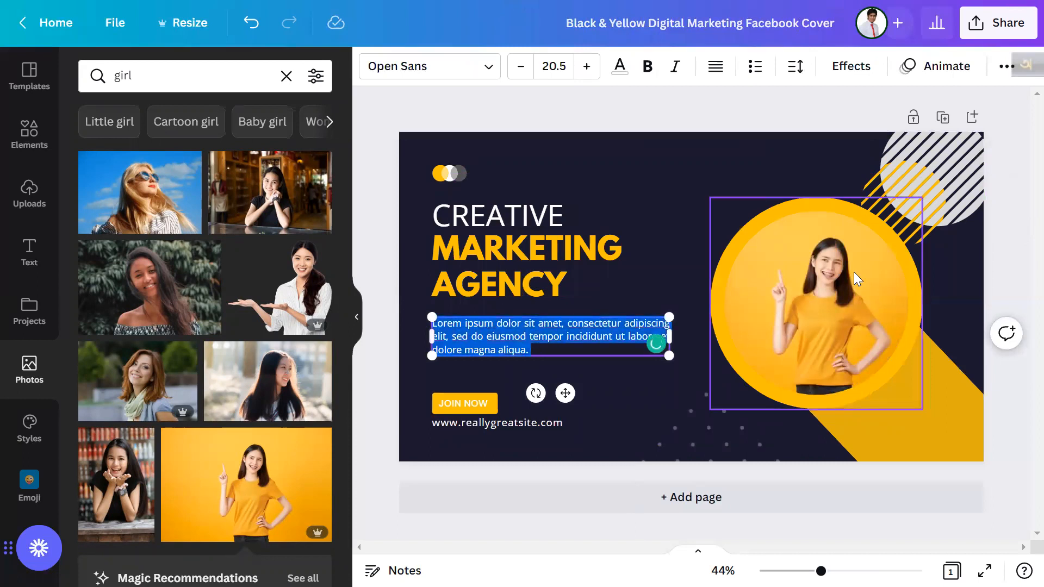
# - Replace the MARKETING heading text with "GRAPHICS DESIGN" and widen its text box so both words fit on one line
pyautogui.click(490, 242)
pyautogui.click(489, 238)
pyautogui.click(489, 237)
pyautogui.moveTo(622, 251); pyautogui.dragTo(443, 253)
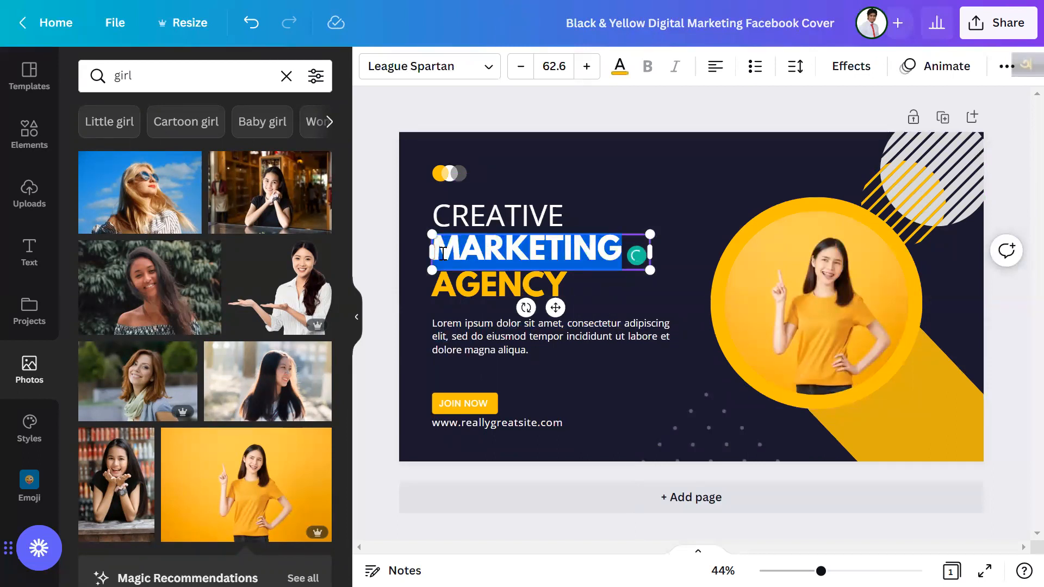
pyautogui.write('DESIGN')
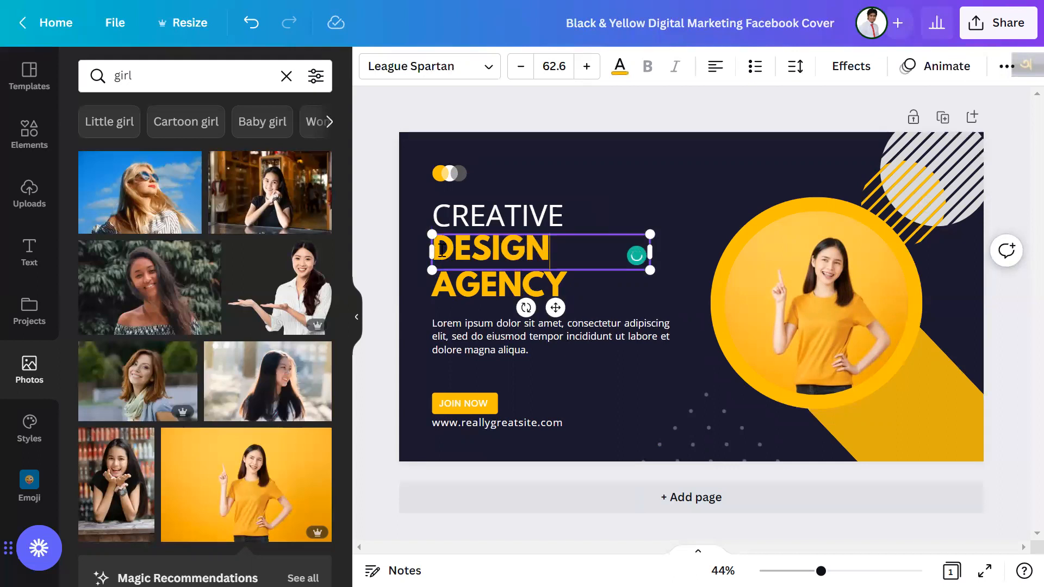
pyautogui.click(459, 255)
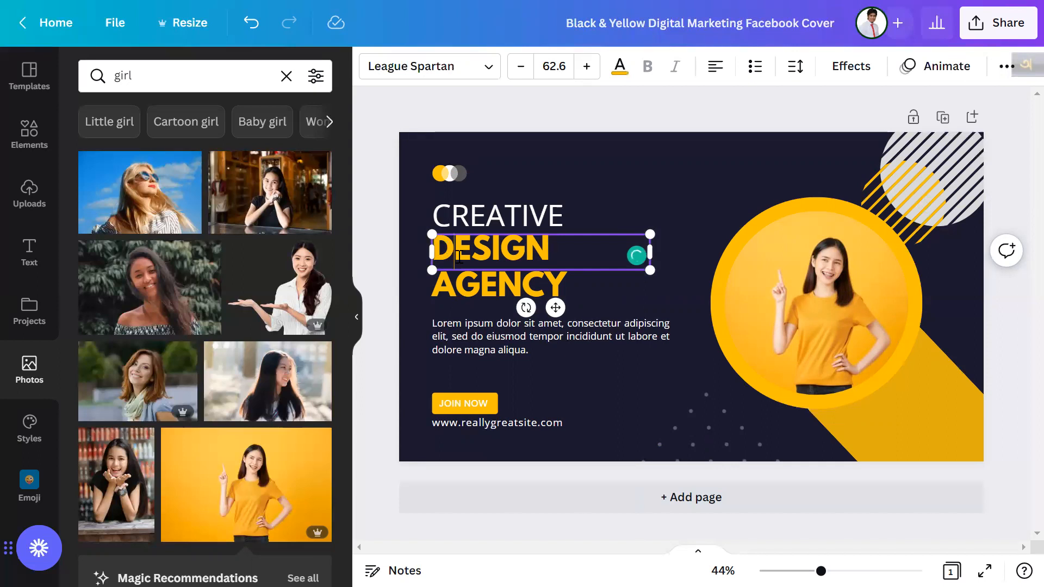
pyautogui.write('GRAPHICS')
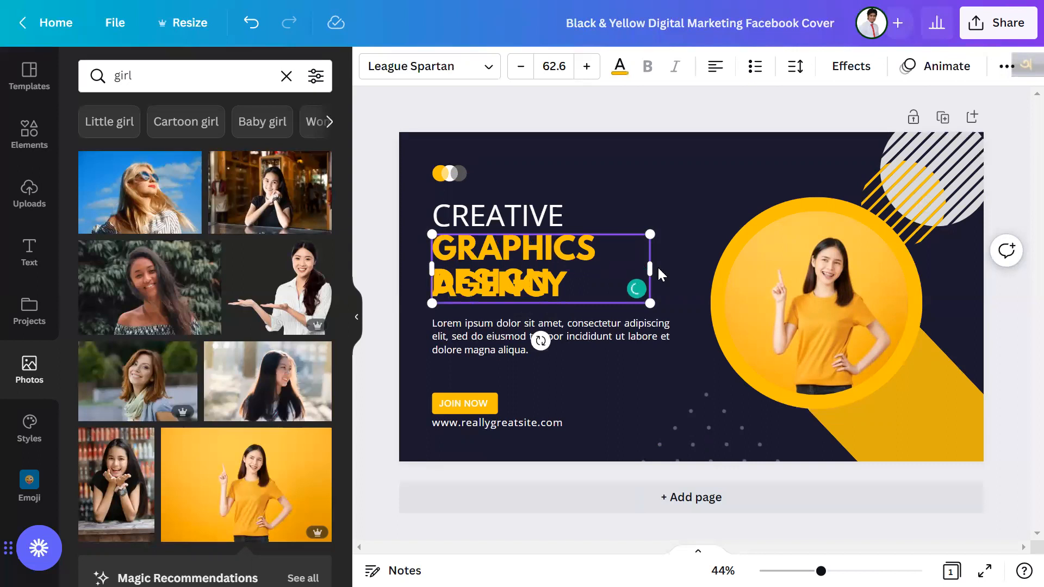
pyautogui.moveTo(655, 267); pyautogui.dragTo(746, 254)
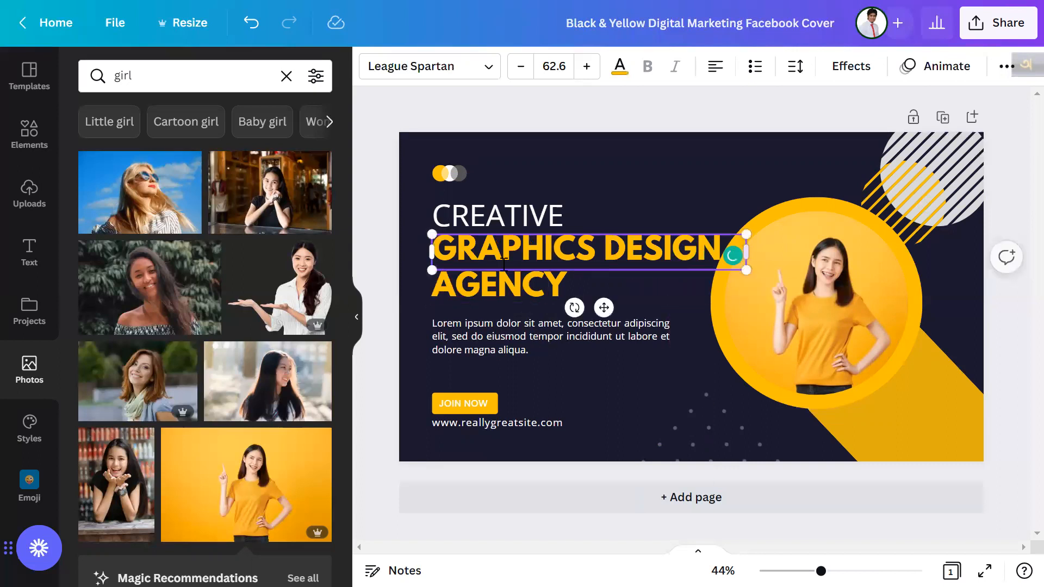
# - Reduce the font size of the GRAPHICS DESIGN heading to 51.6
pyautogui.click(520, 66)
pyautogui.click(520, 66)
pyautogui.click(521, 67)
pyautogui.click(521, 66)
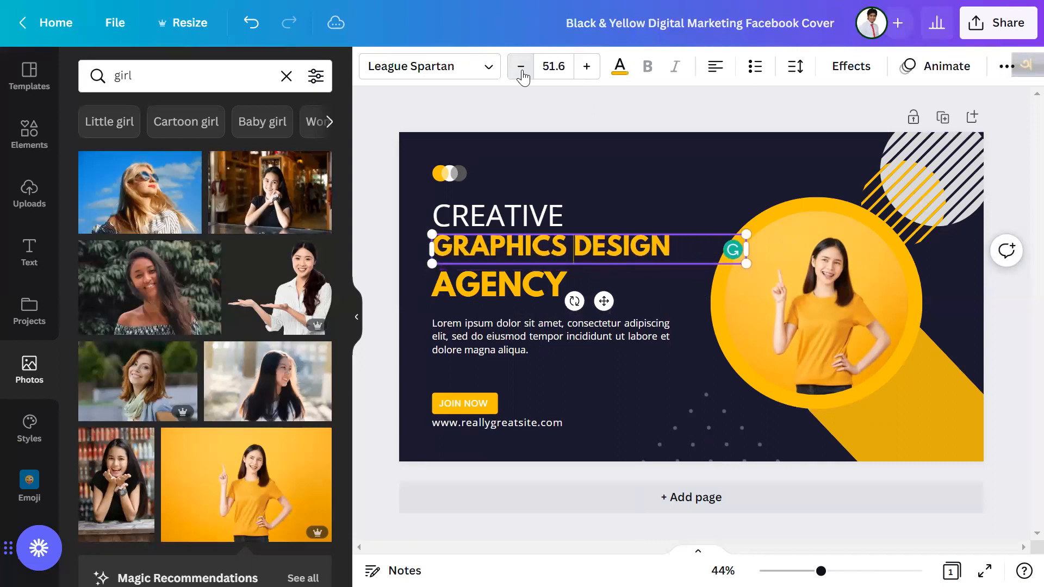
pyautogui.click(520, 66)
# - Reduce the font size of the AGENCY line to 58.6
pyautogui.click(500, 284)
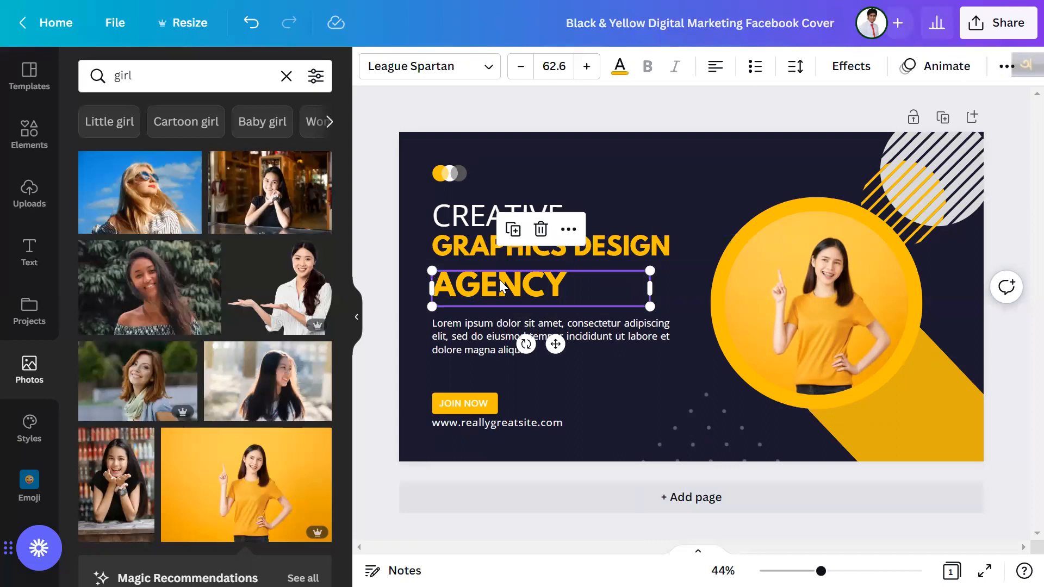
pyautogui.click(520, 66)
pyautogui.click(521, 66)
pyautogui.click(521, 66)
pyautogui.click(521, 66)
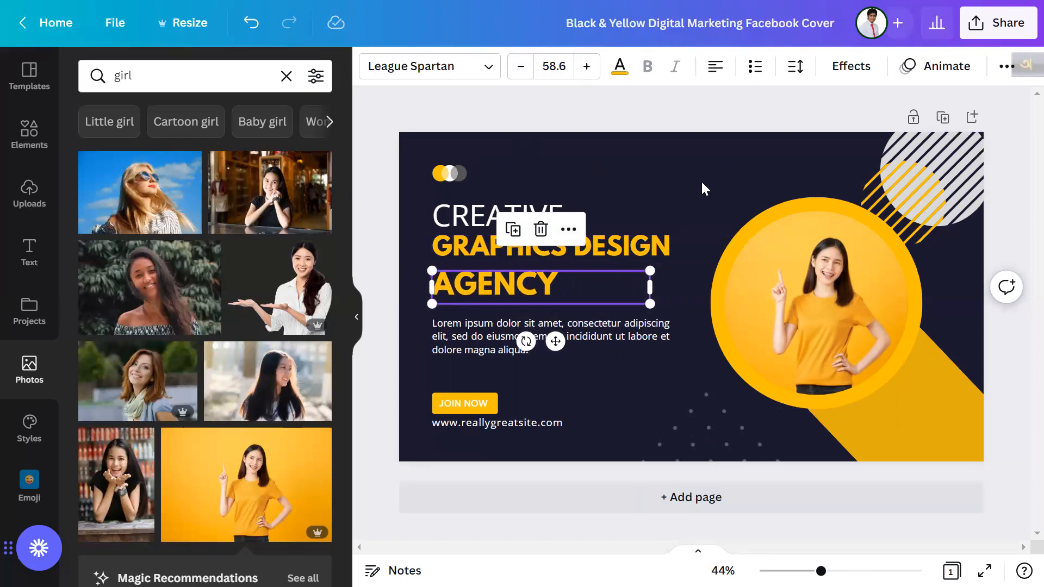
# - Compare the size of the GRAPHICS DESIGN line and try setting the AGENCY line's font size to 51
pyautogui.click(632, 241)
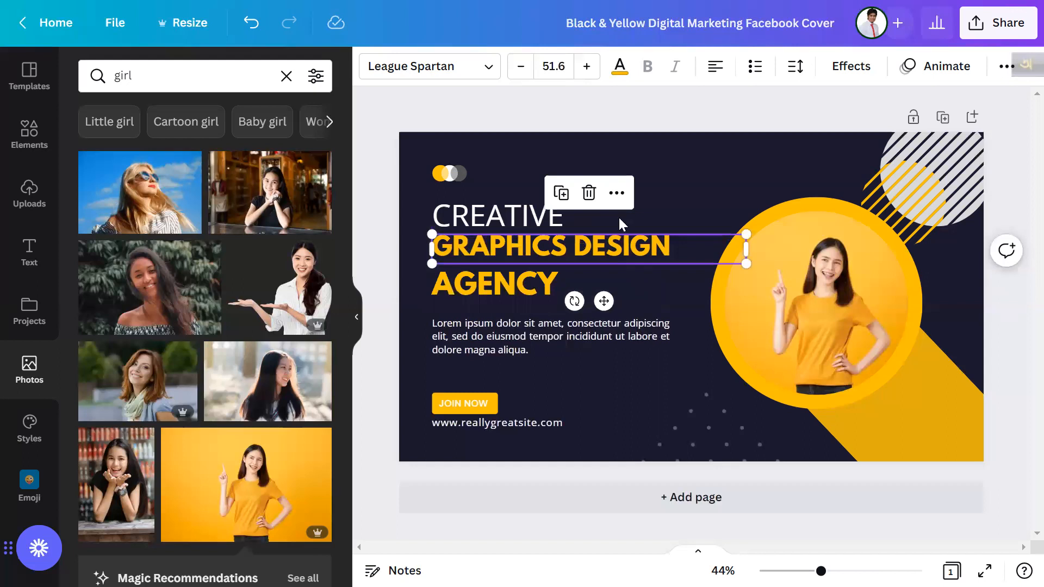
pyautogui.click(519, 281)
pyautogui.click(535, 68)
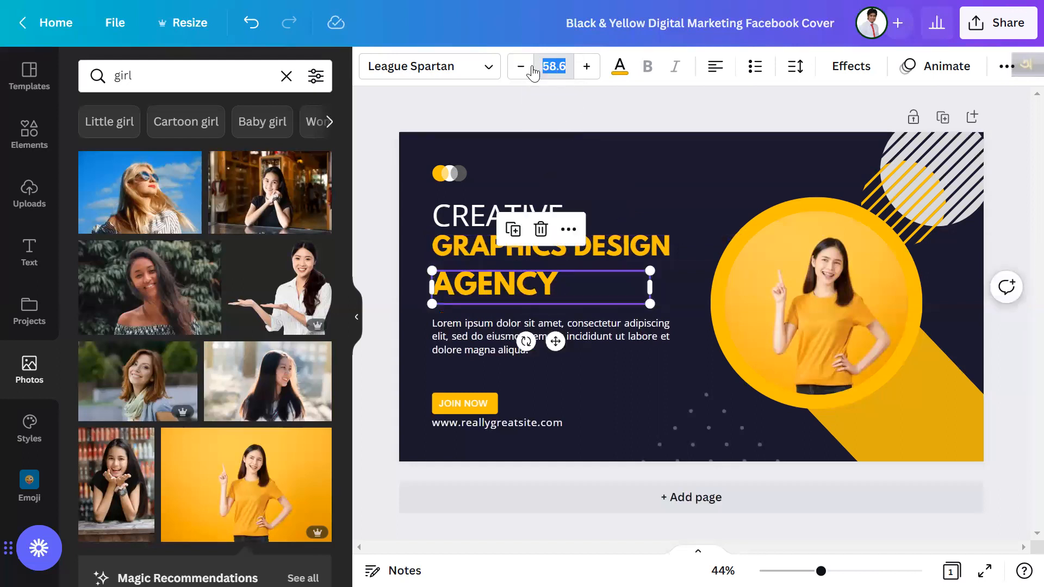
pyautogui.click(522, 68)
pyautogui.write('51')
pyautogui.press('Return')
pyautogui.click(699, 184)
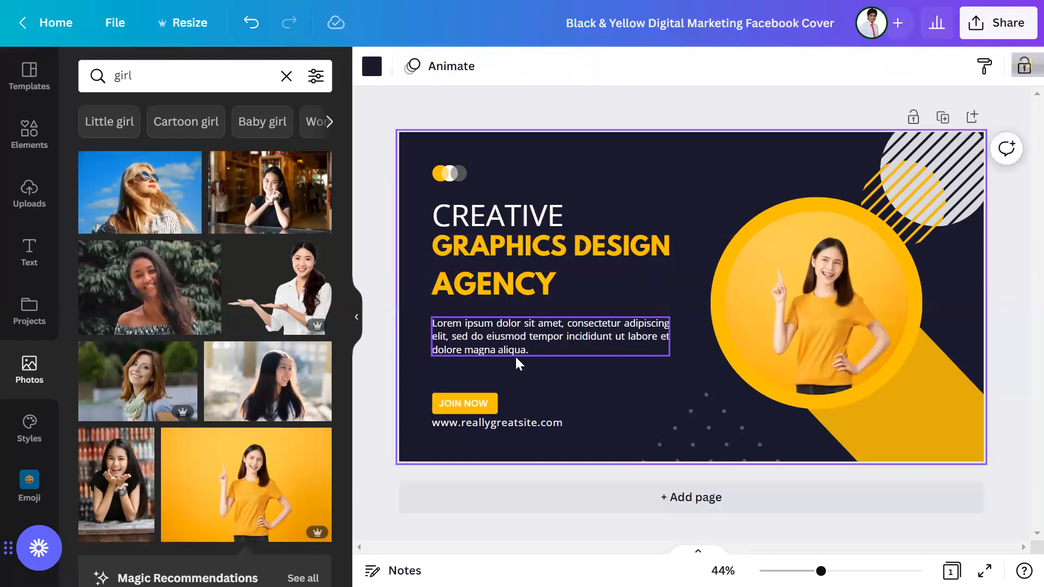
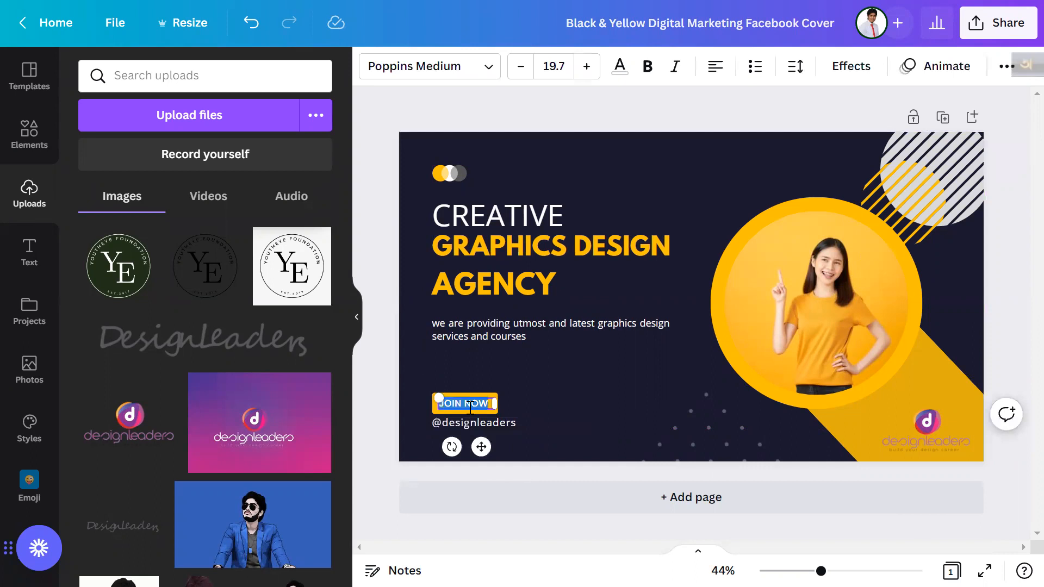
# - Replace the JOIN NOW button label with "FOLLOW"
pyautogui.click(566, 379)
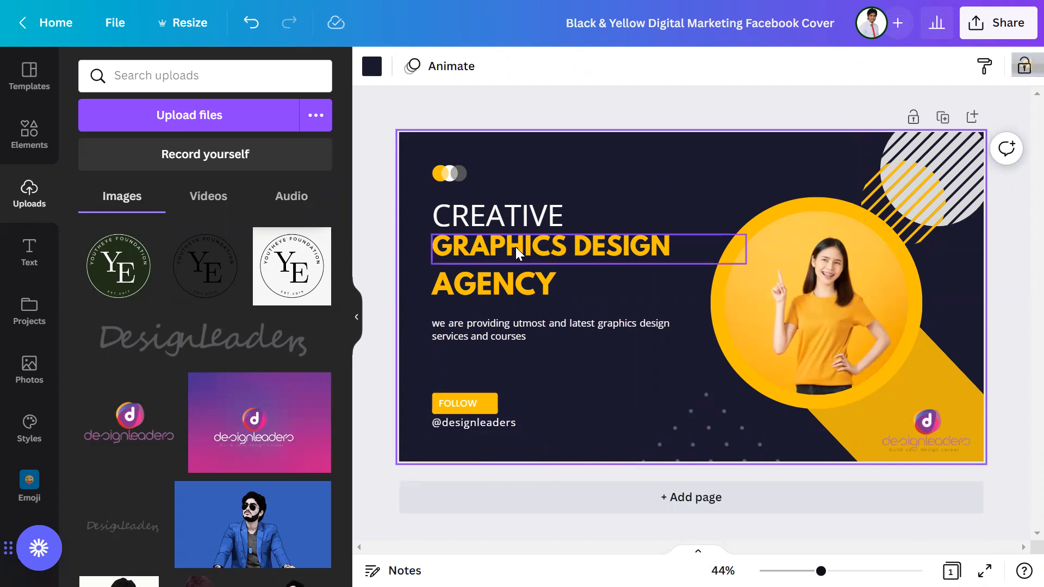
# - Try Poppins Medium on the CREATIVE heading, and settle on the Roboto font
pyautogui.doubleClick(513, 216)
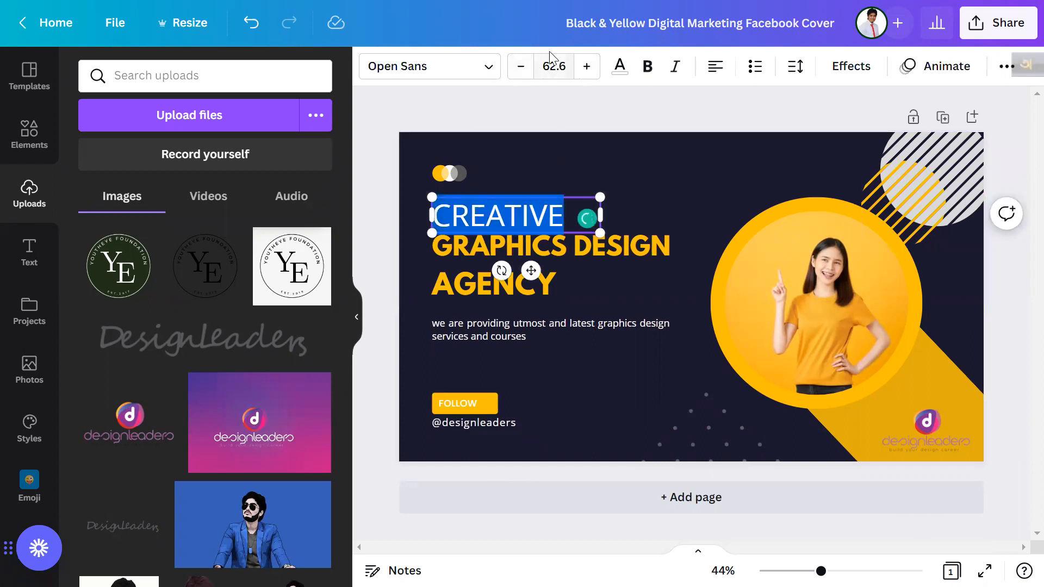
pyautogui.click(479, 78)
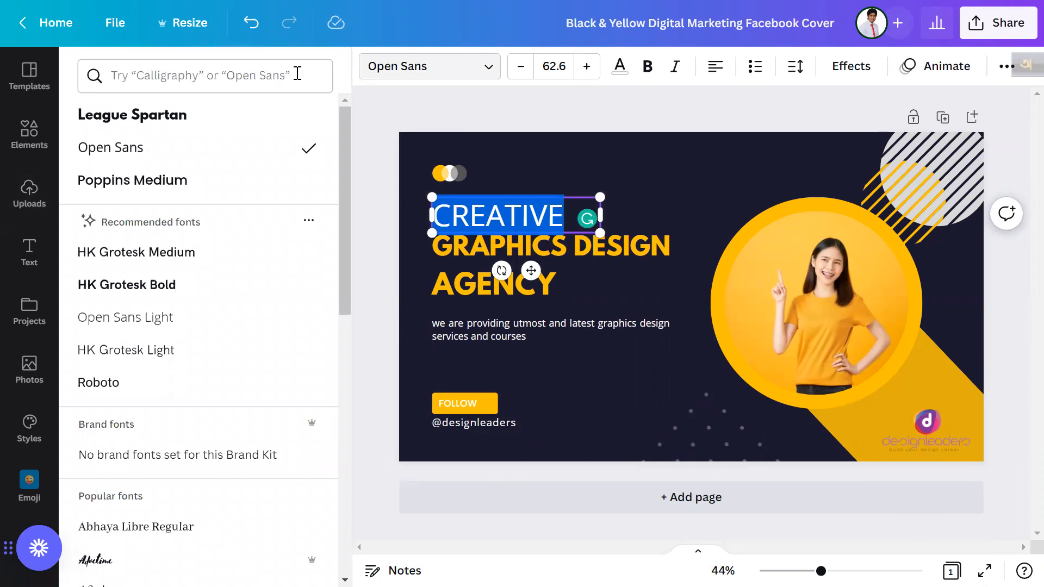
pyautogui.click(136, 183)
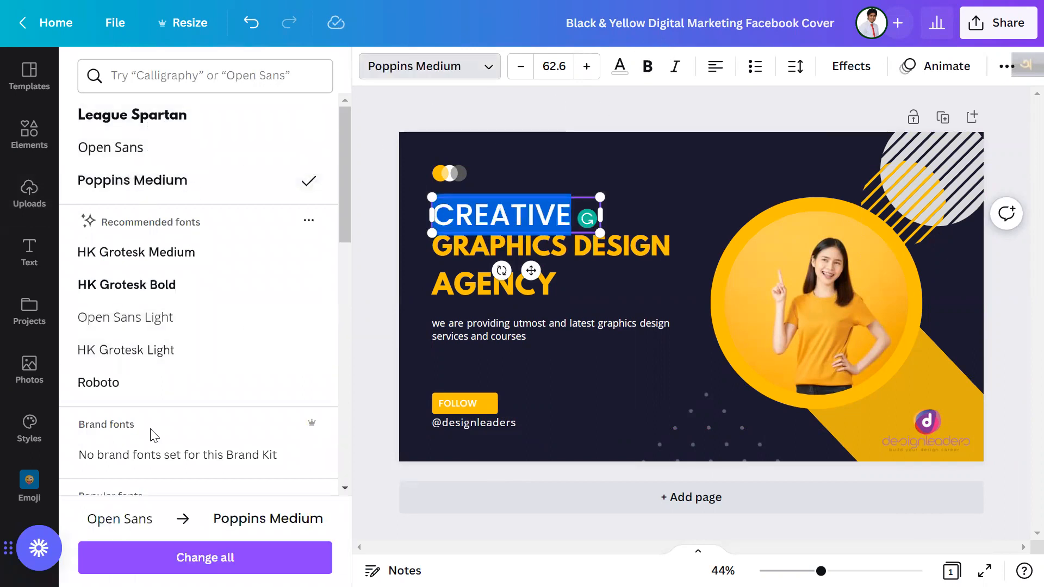
pyautogui.click(142, 388)
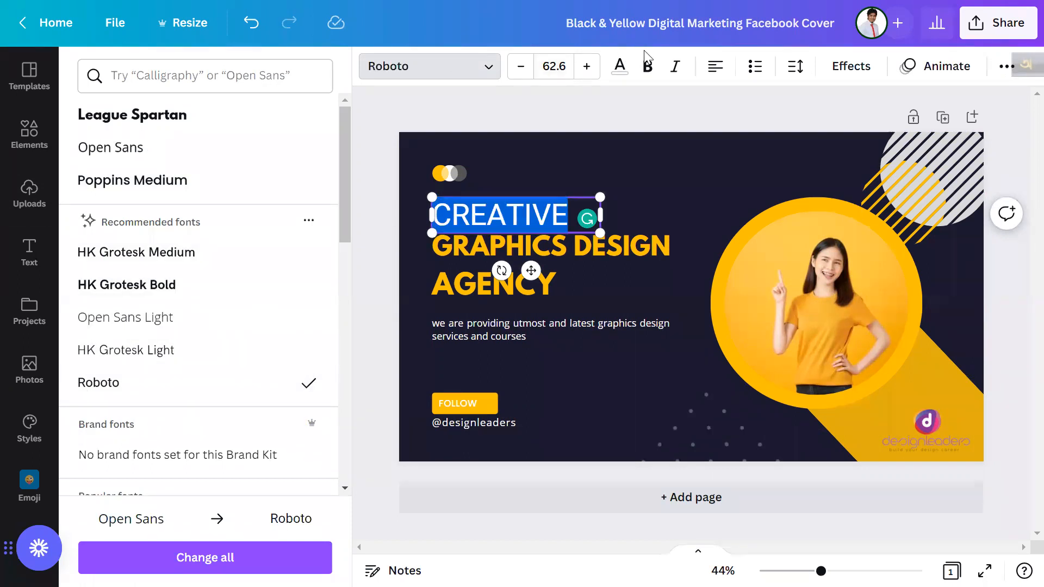
# - Examine the text colour swatches and custom colour picker for the CREATIVE heading, and toggle bold on and off
pyautogui.click(619, 67)
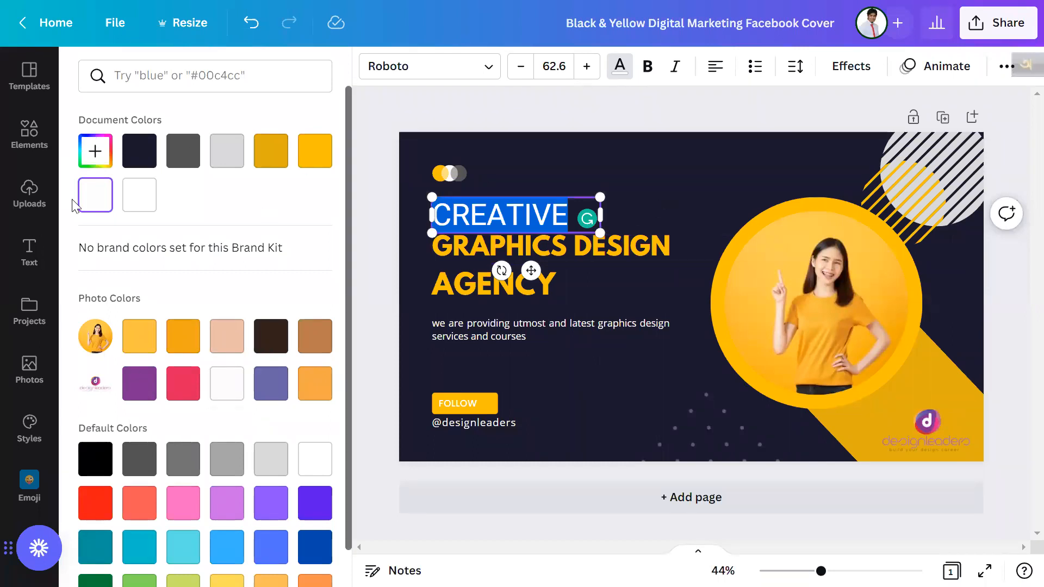
pyautogui.scroll(-1, 214, 528)
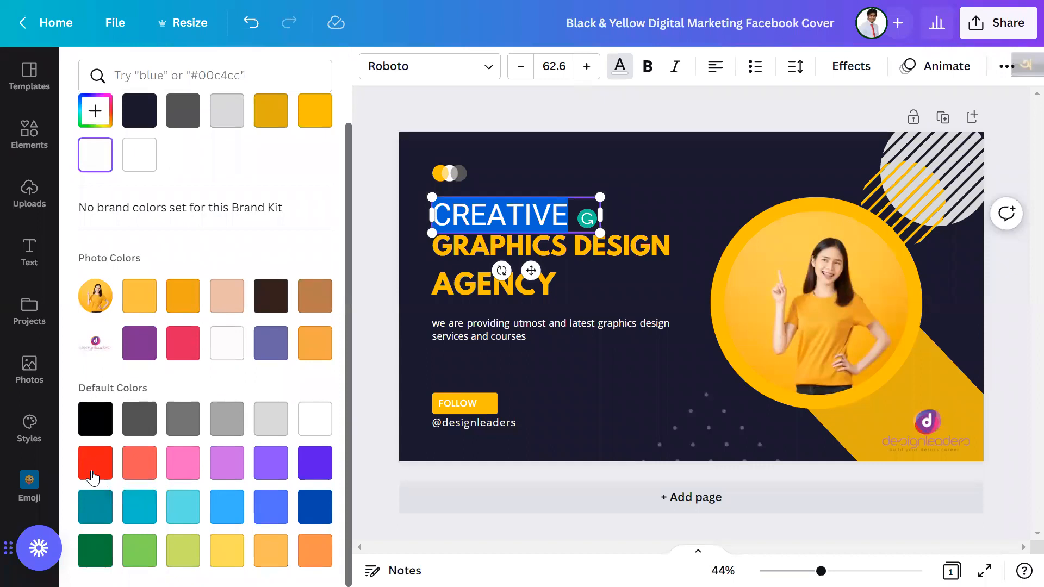
pyautogui.scroll(1, 214, 528)
pyautogui.click(96, 153)
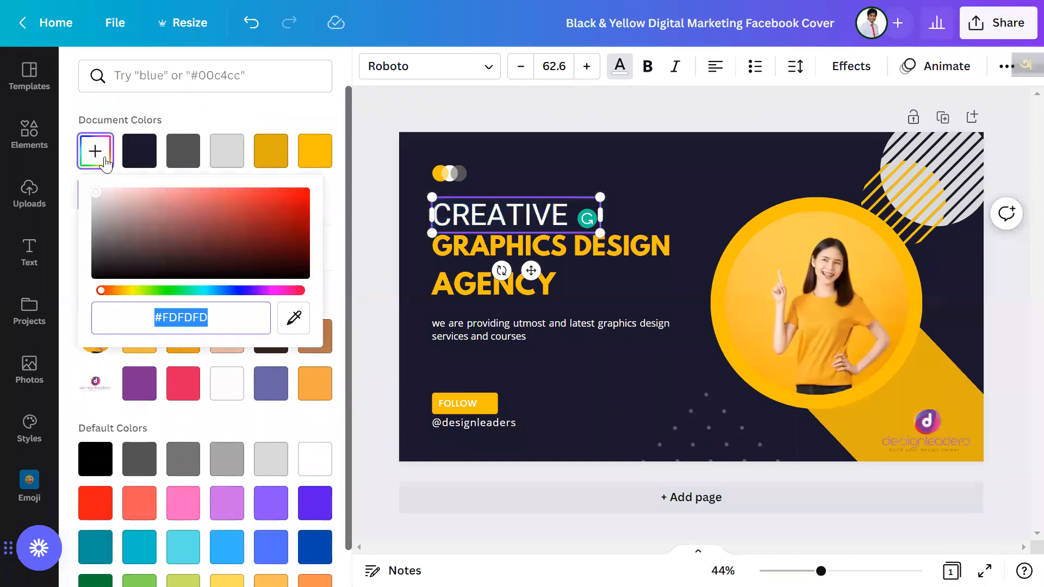
pyautogui.click(408, 105)
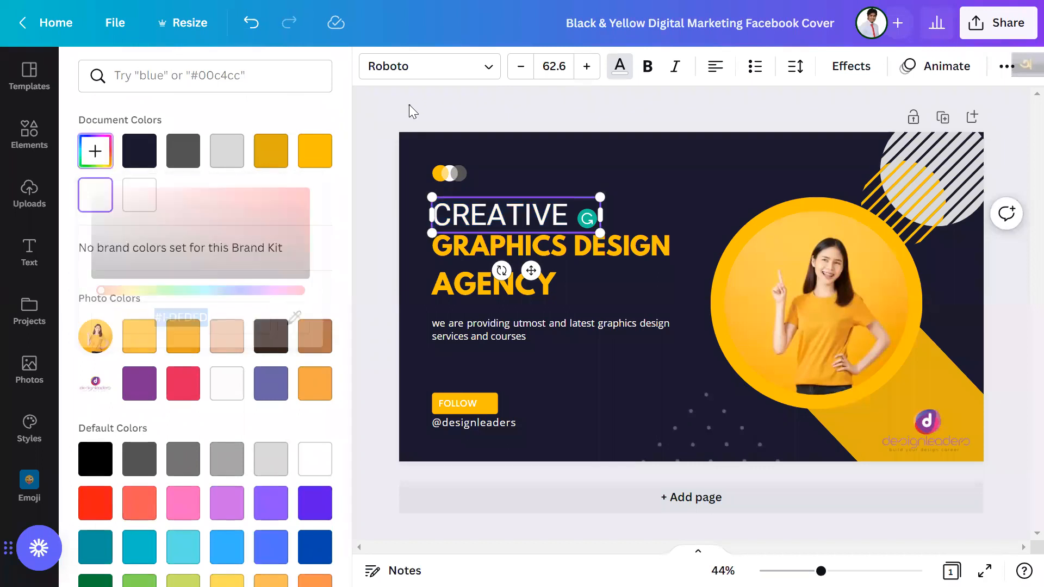
pyautogui.click(645, 71)
pyautogui.click(644, 71)
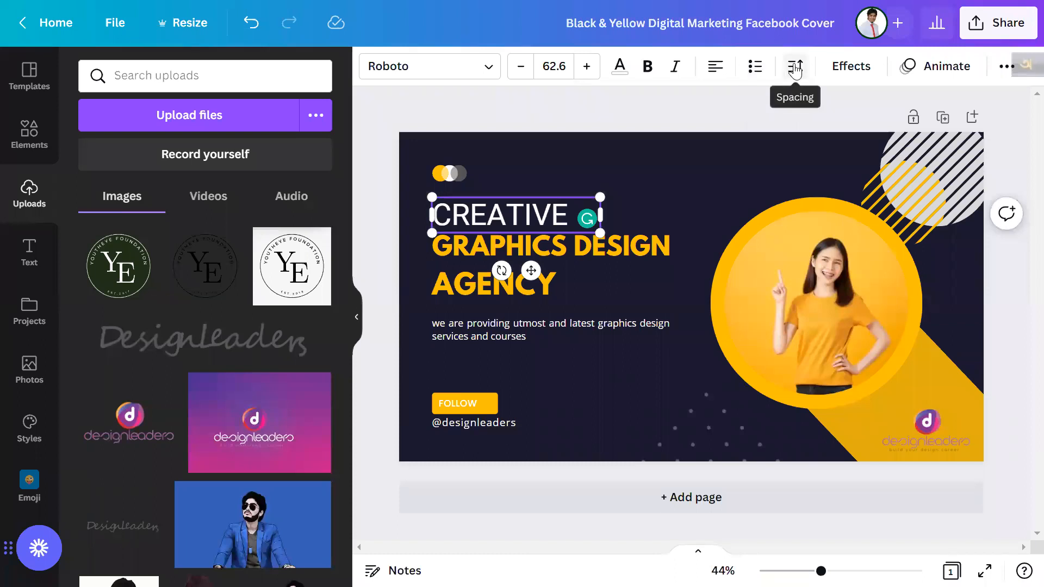
# - Test the line spacing and slightly widen the letter spacing of the description paragraph under the headings
pyautogui.click(515, 323)
pyautogui.click(515, 323)
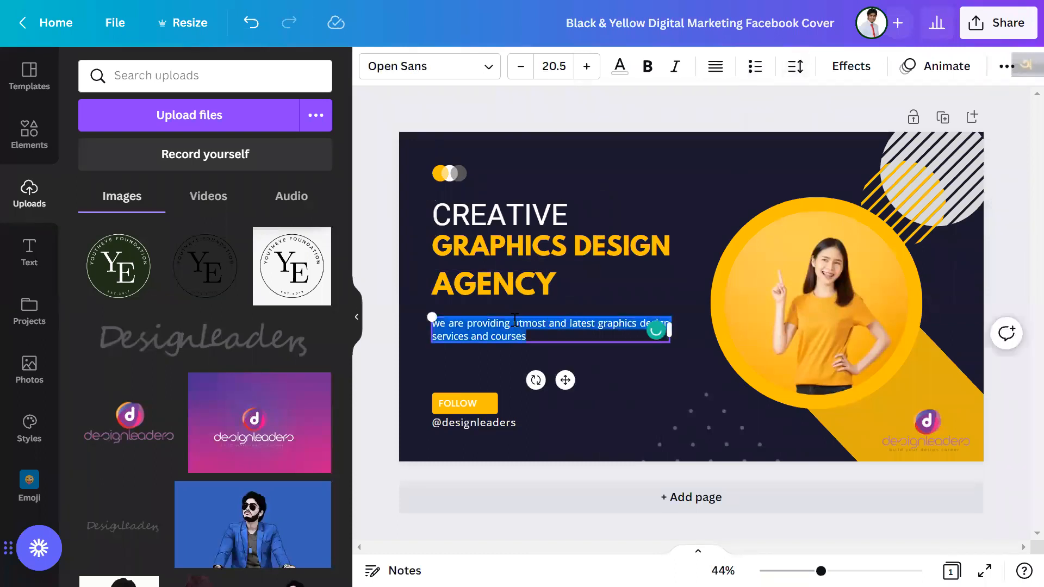
pyautogui.click(794, 66)
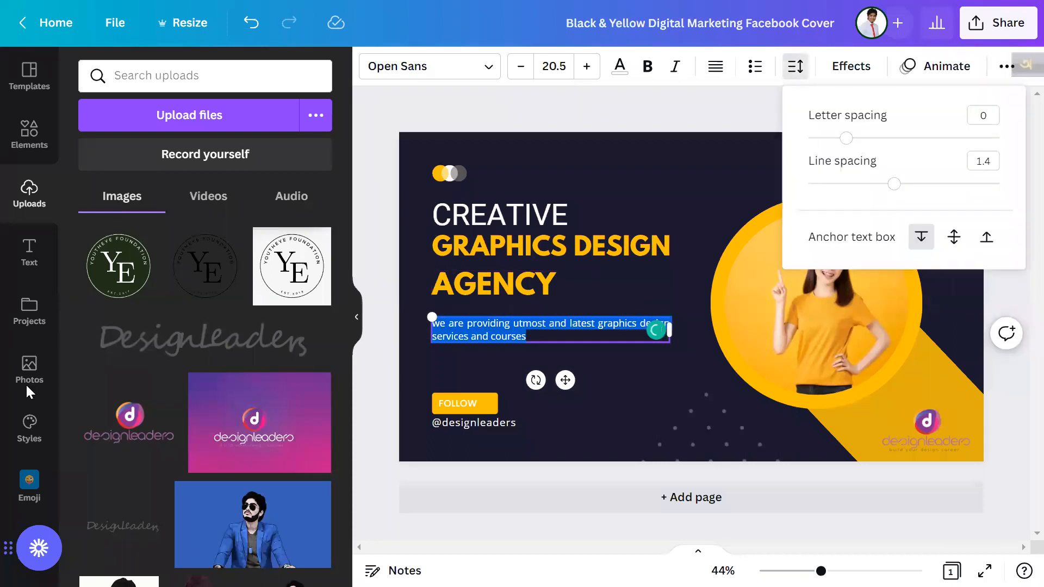
pyautogui.moveTo(893, 183)
pyautogui.mouseDown()
pyautogui.moveTo(947, 189)
pyautogui.moveTo(892, 187)
pyautogui.mouseUp()
pyautogui.moveTo(847, 139)
pyautogui.mouseDown()
pyautogui.moveTo(883, 141)
pyautogui.moveTo(858, 142)
pyautogui.mouseUp()
# - Try the Splice, Lift and Hollow text effects on the whole GRAPHICS DESIGN heading, and apply the Glitch effect
pyautogui.click(857, 69)
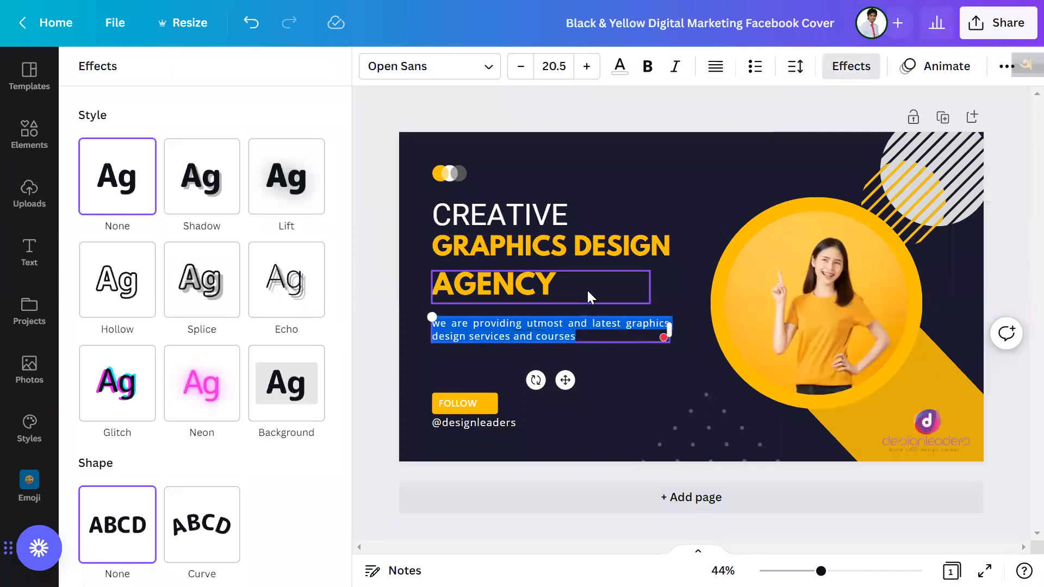
pyautogui.click(526, 243)
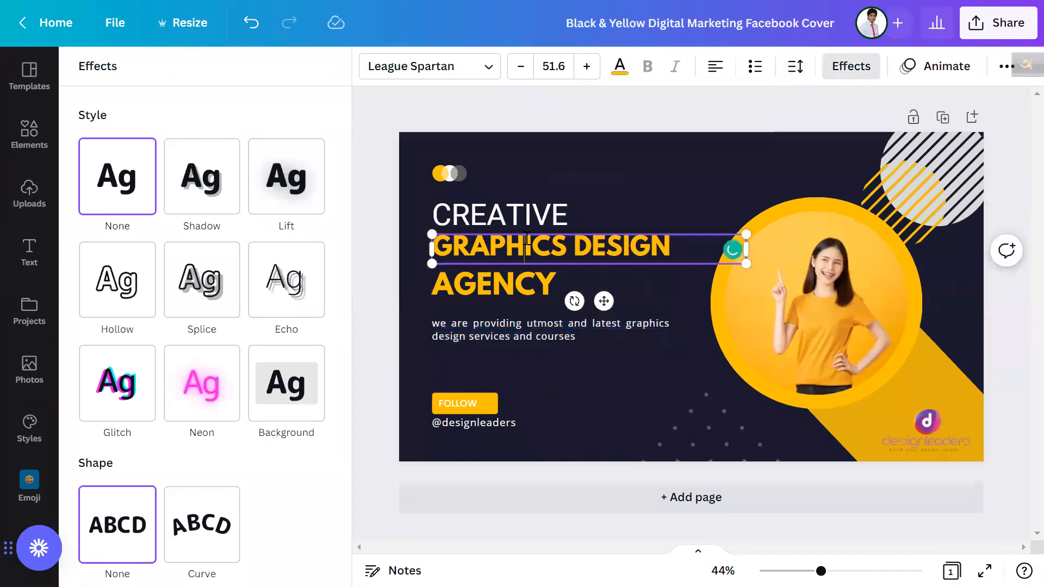
pyautogui.moveTo(683, 246); pyautogui.dragTo(355, 250)
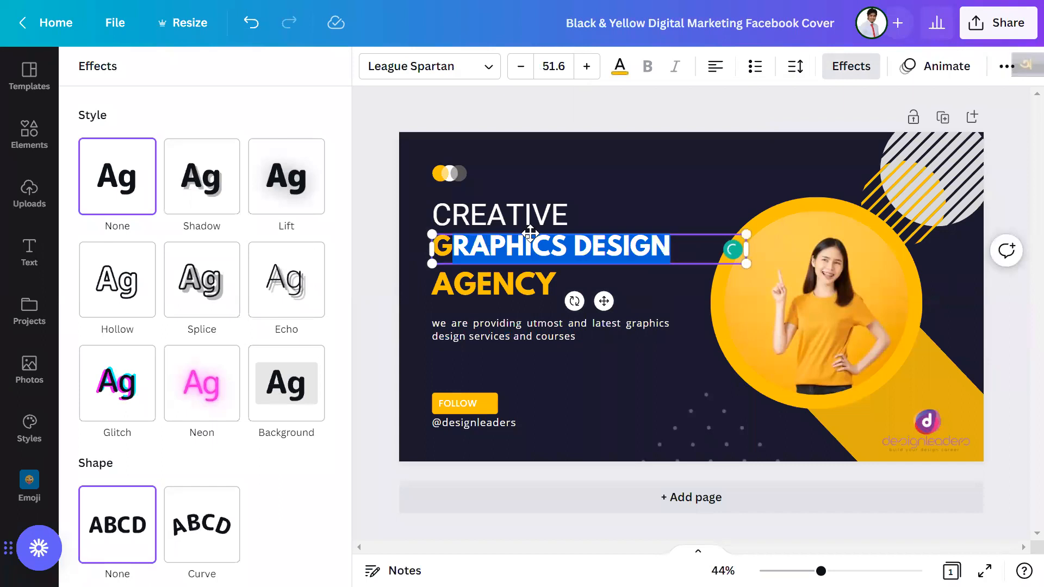
pyautogui.click(548, 233)
pyautogui.click(677, 247)
pyautogui.moveTo(675, 248); pyautogui.dragTo(440, 244)
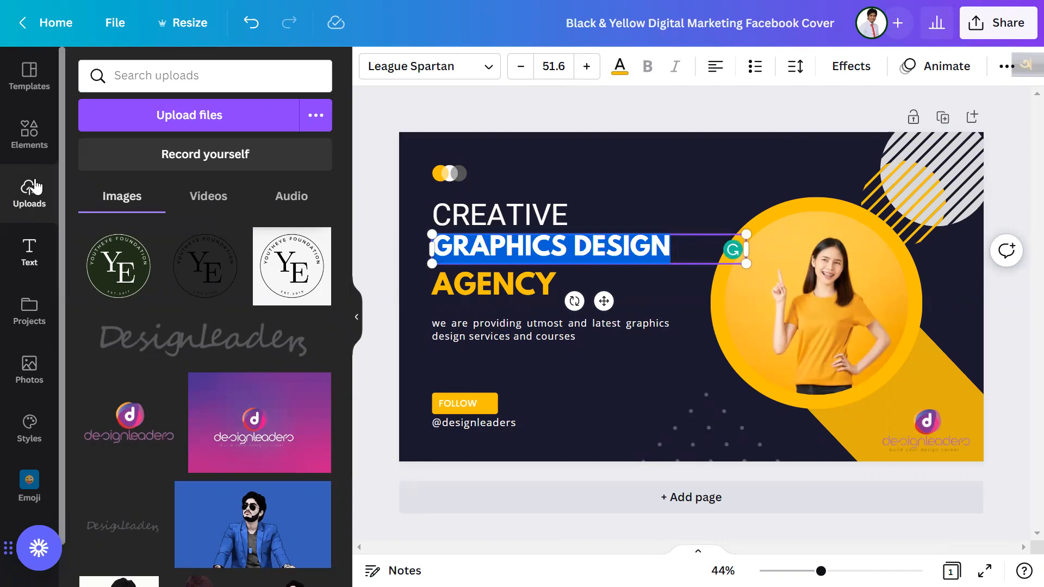
pyautogui.click(849, 66)
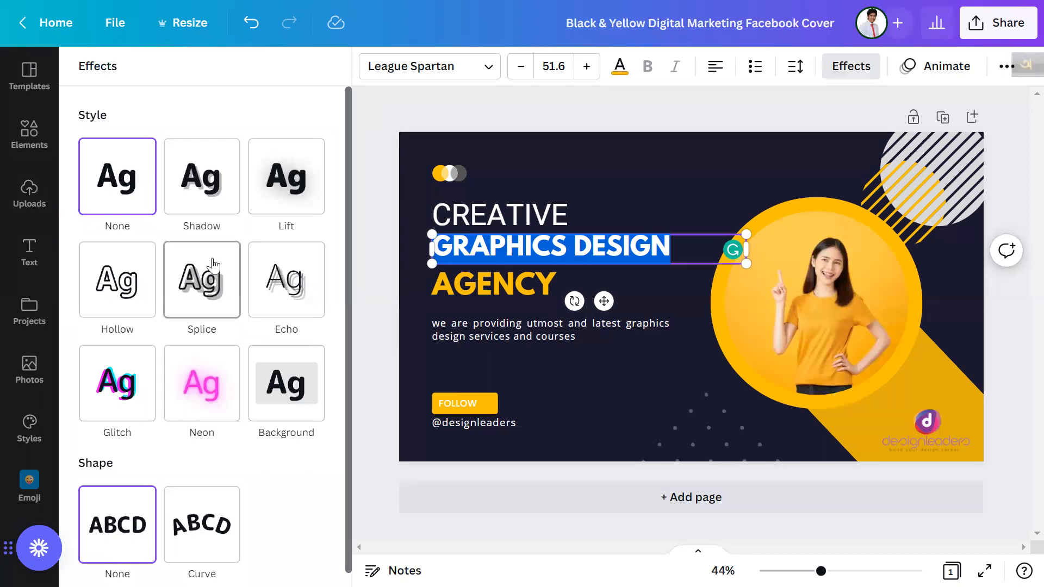
pyautogui.click(205, 279)
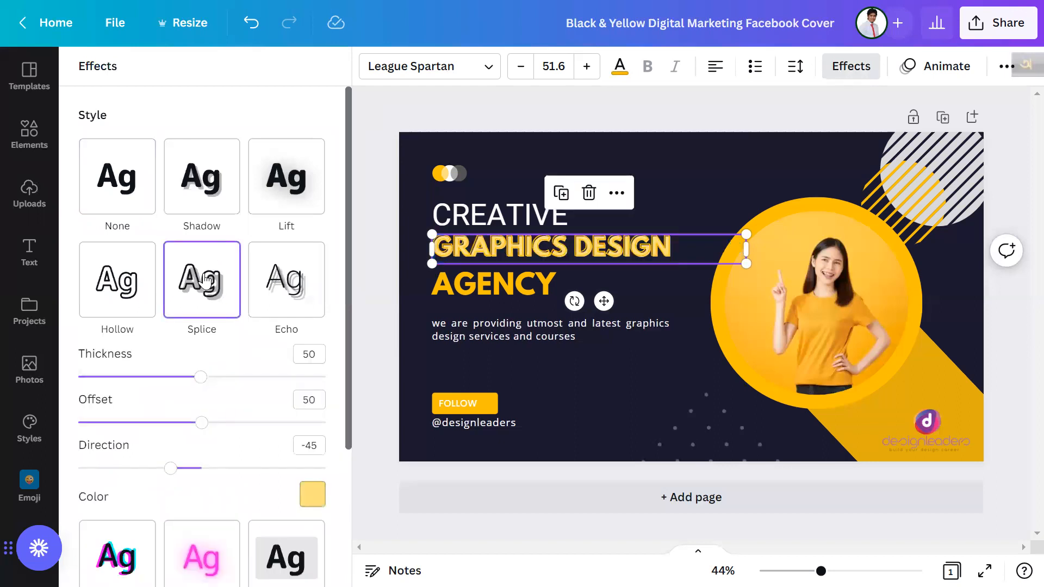
pyautogui.click(288, 193)
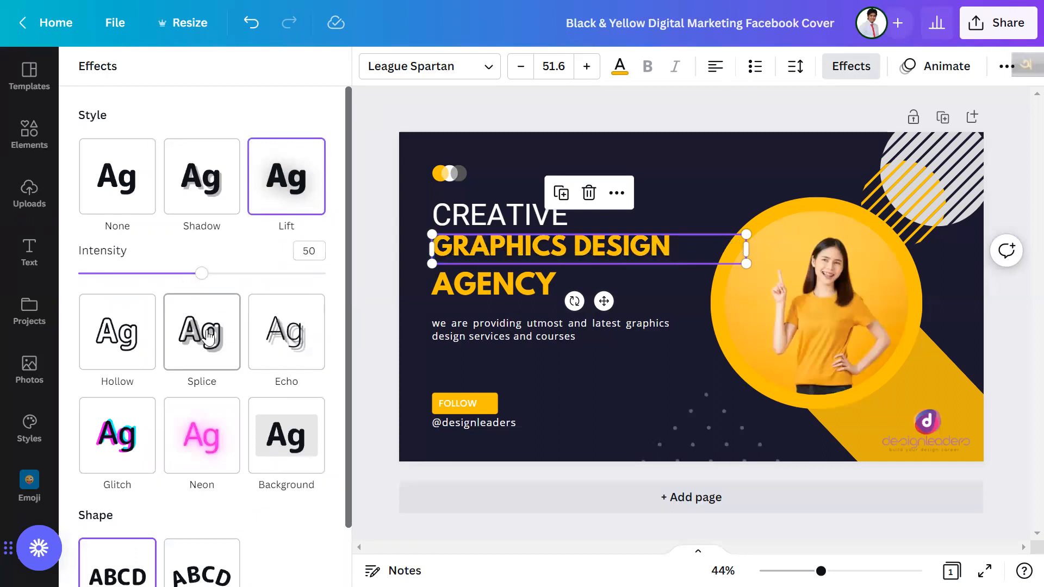
pyautogui.click(114, 332)
pyautogui.click(125, 424)
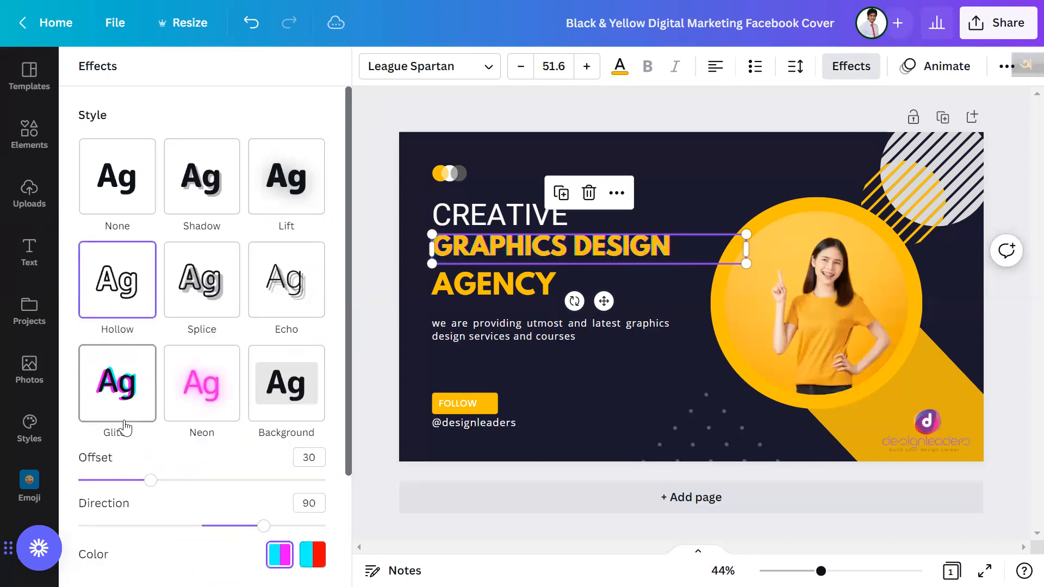
# - Compare the two yellow document colours on the circular ring around the woman's photo, and apply the darker yellow
pyautogui.click(551, 98)
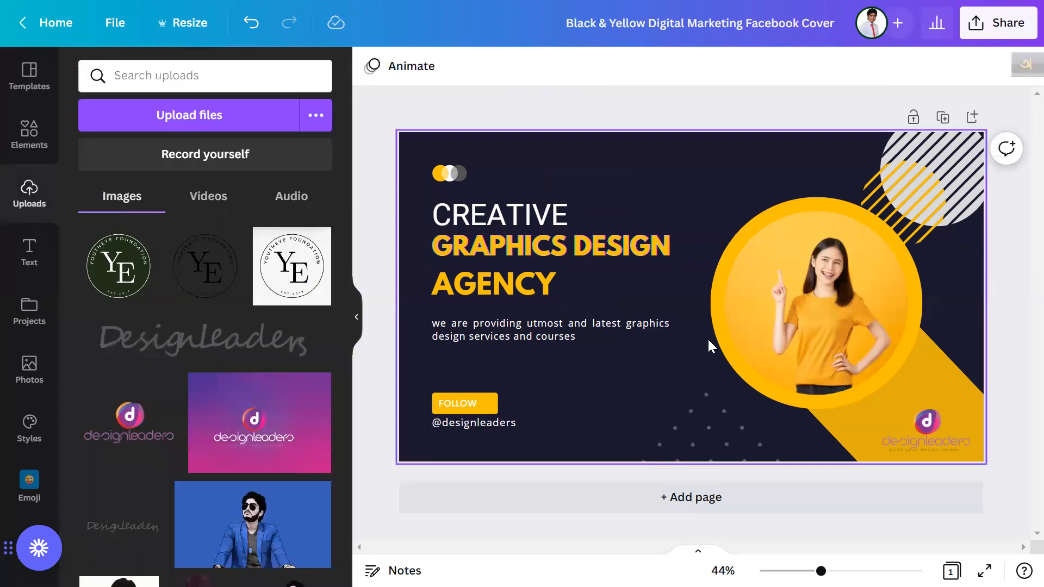
pyautogui.click(808, 223)
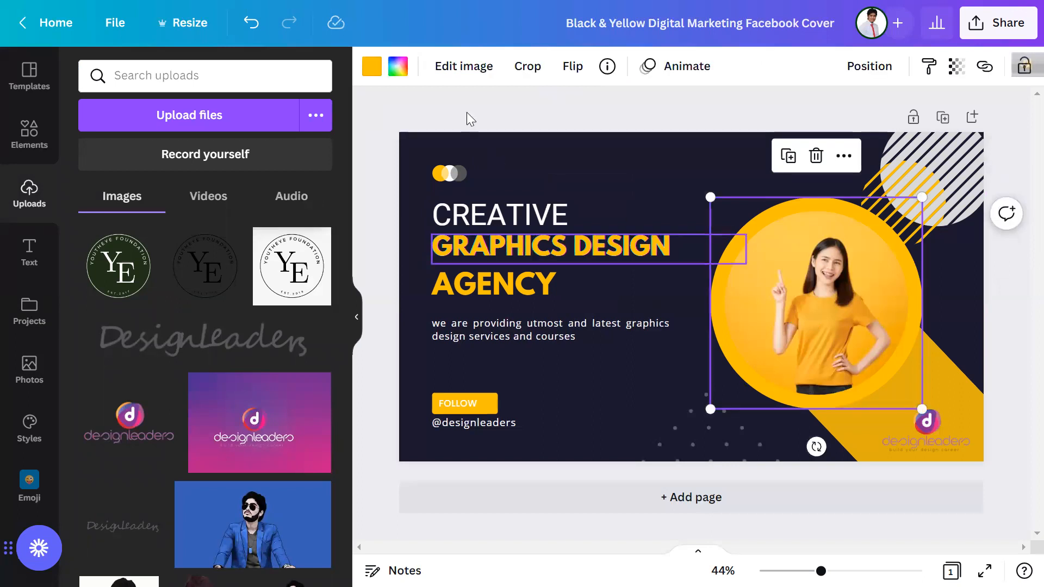
pyautogui.click(374, 66)
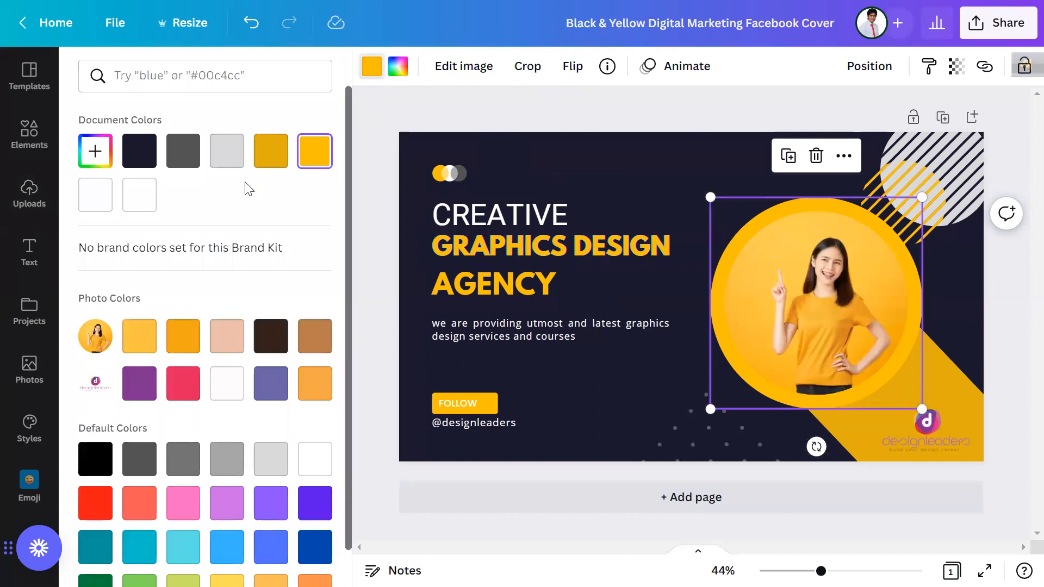
pyautogui.click(263, 161)
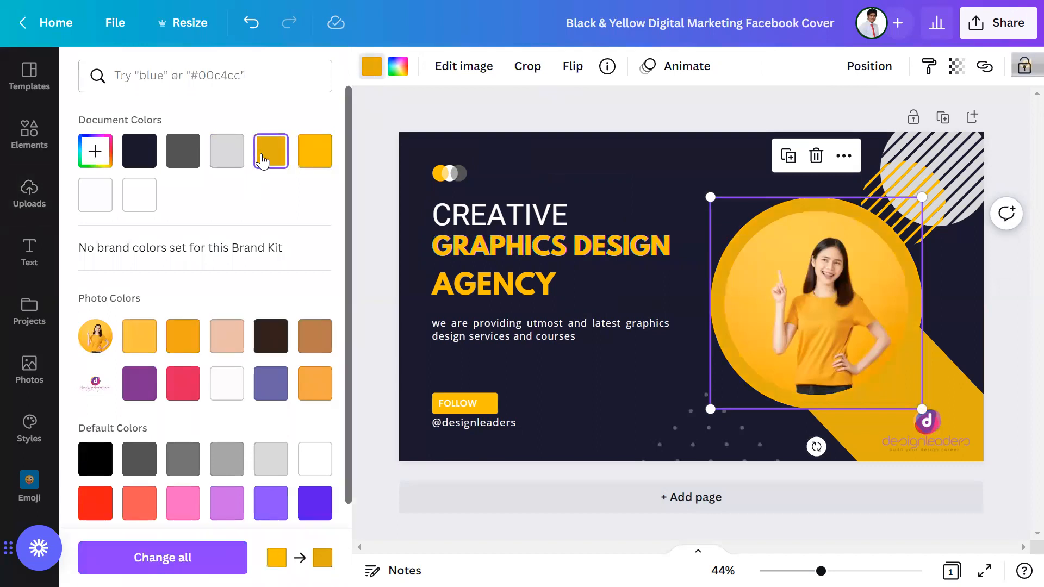
pyautogui.click(315, 151)
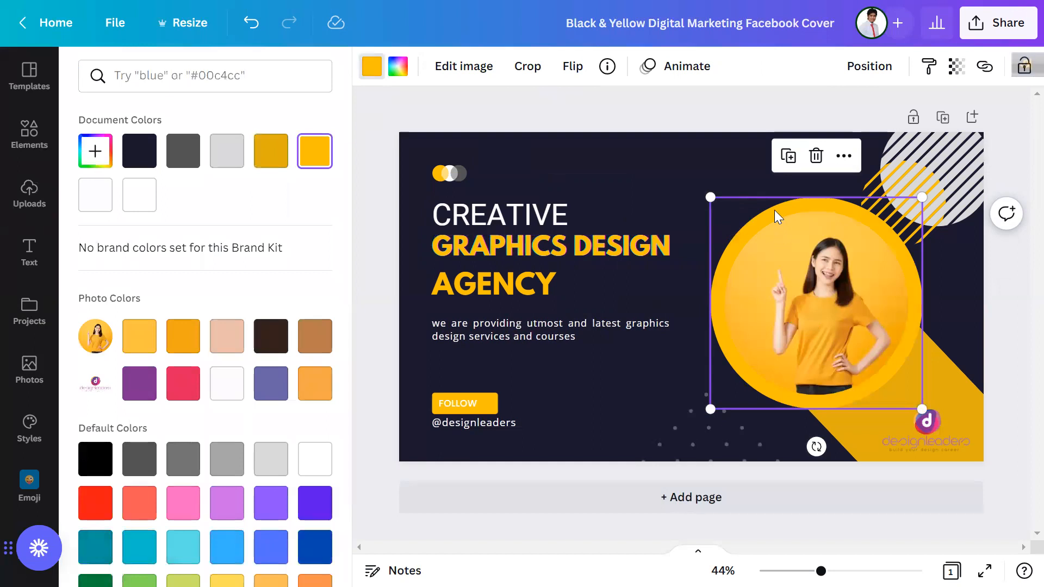
pyautogui.click(276, 154)
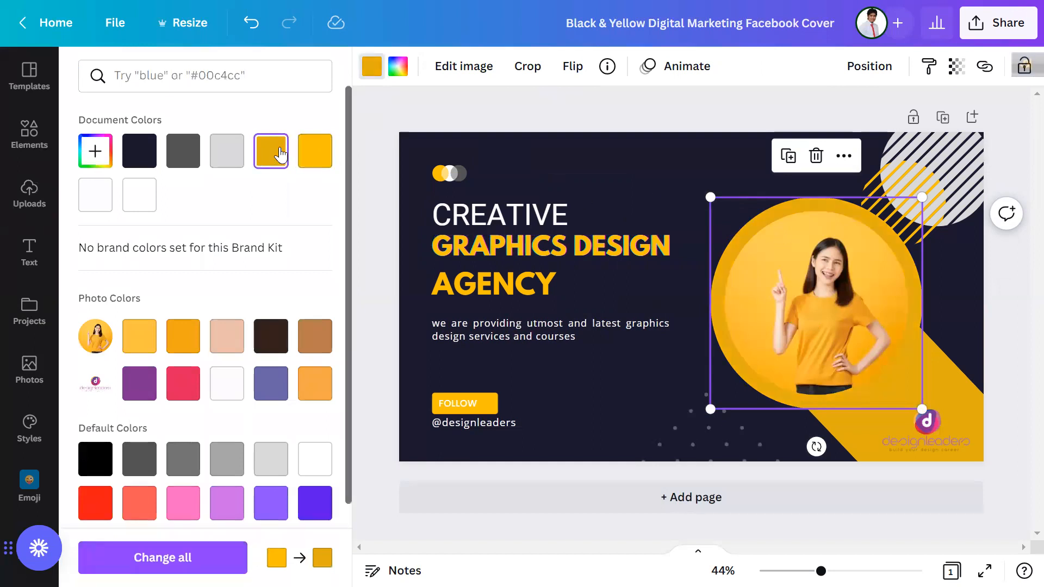
# - Recolour the diagonal band behind the logo with the brighter yellow document colour
pyautogui.click(945, 365)
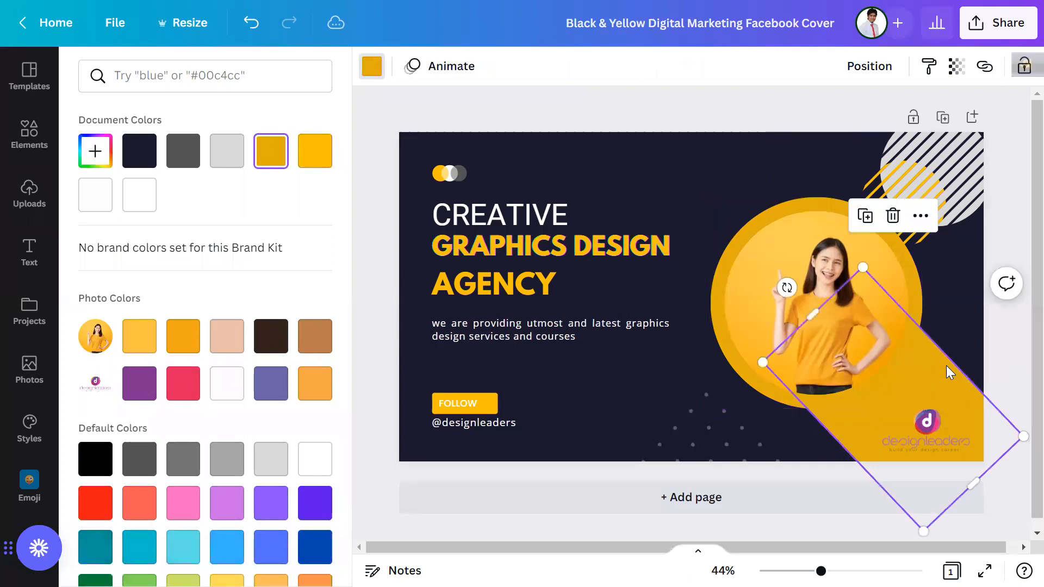
pyautogui.click(314, 155)
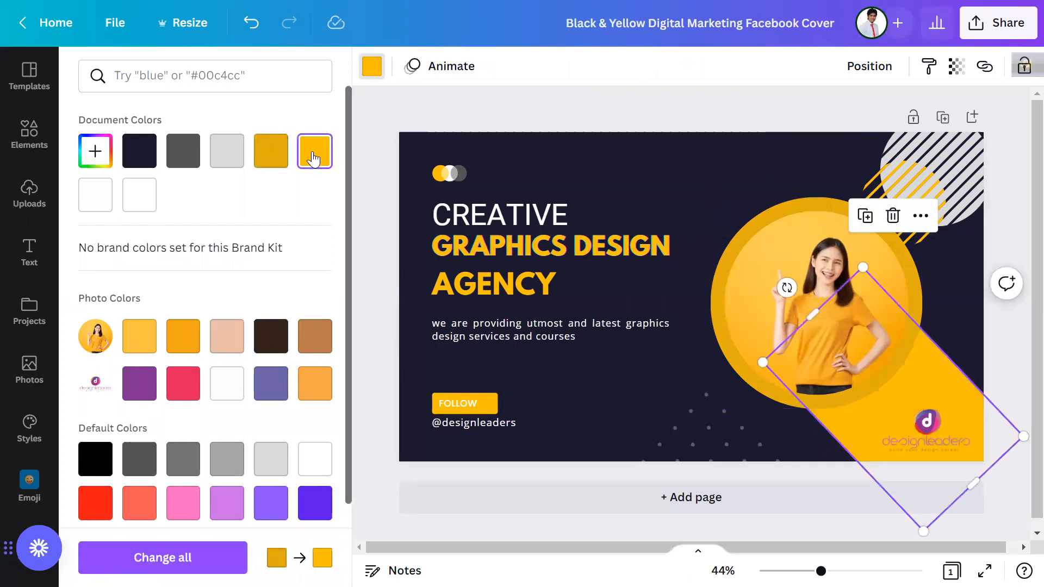
pyautogui.press('Escape')
pyautogui.press('Escape')
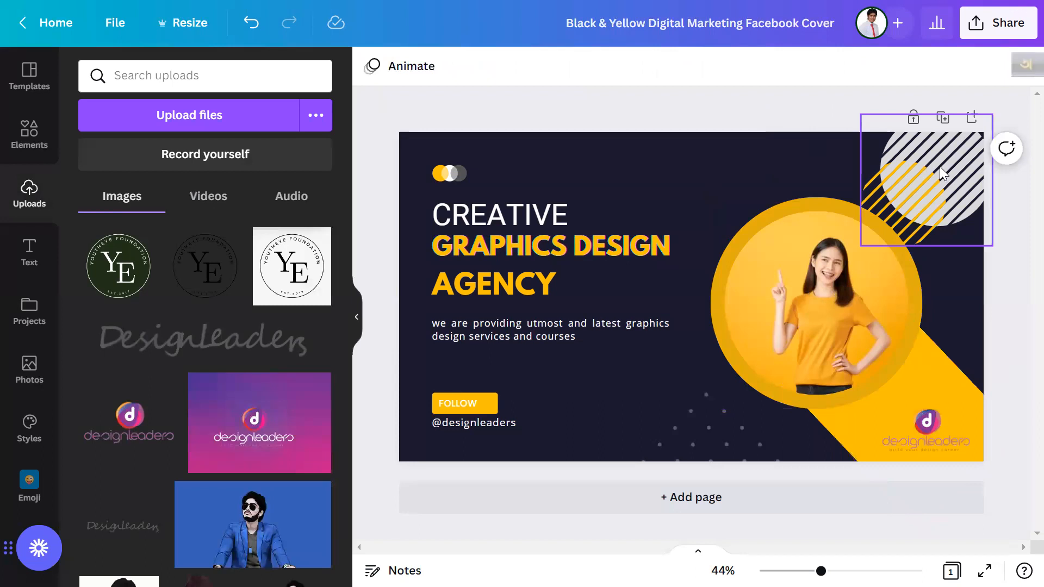
# - Search the elements for "pattern" and place the wavy contour-line graphic over the FOLLOW label area
pyautogui.click(28, 143)
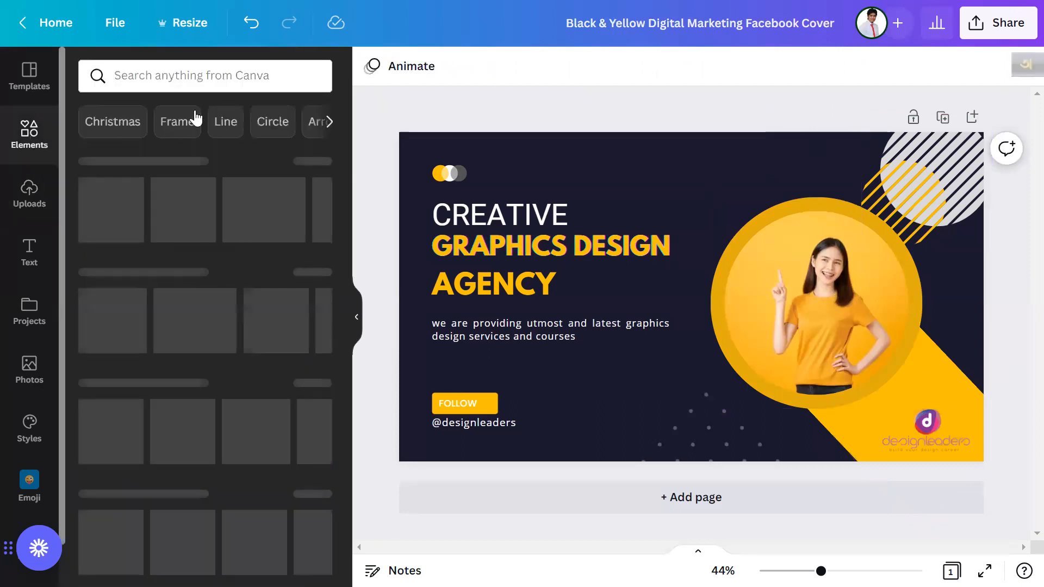
pyautogui.click(223, 77)
pyautogui.write('pattern')
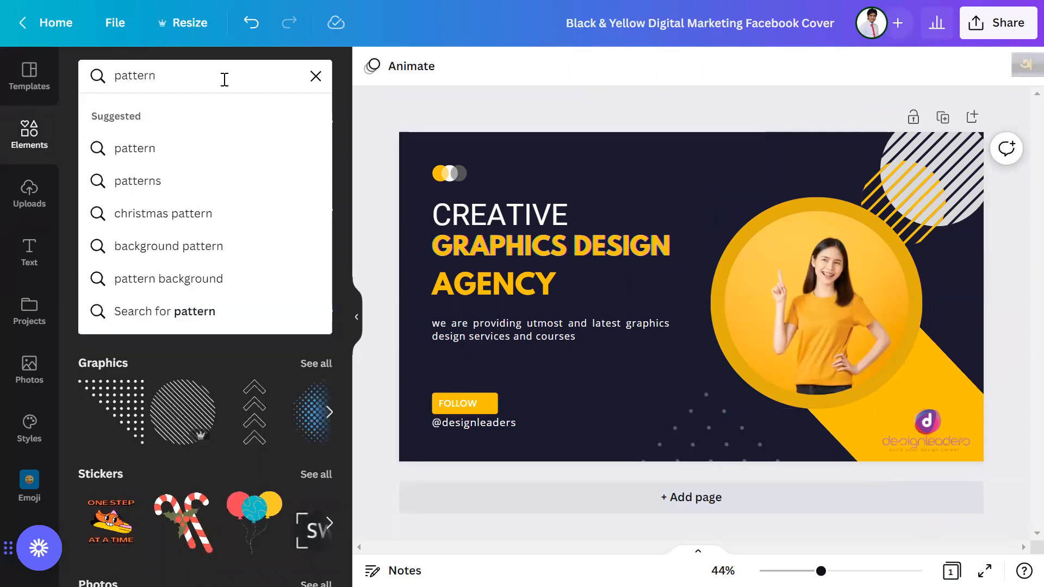
pyautogui.click(175, 151)
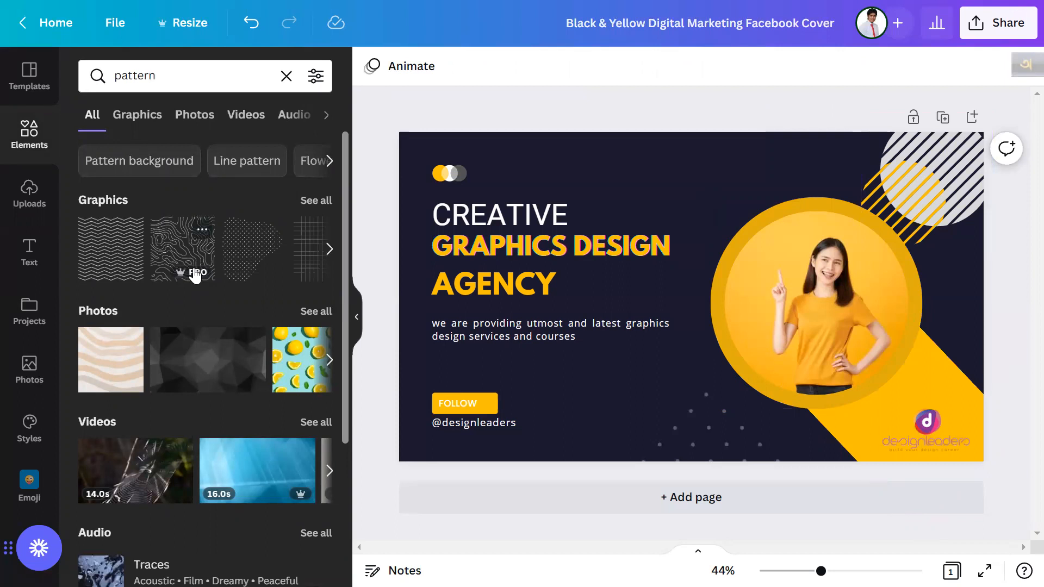
pyautogui.moveTo(171, 250); pyautogui.dragTo(476, 408)
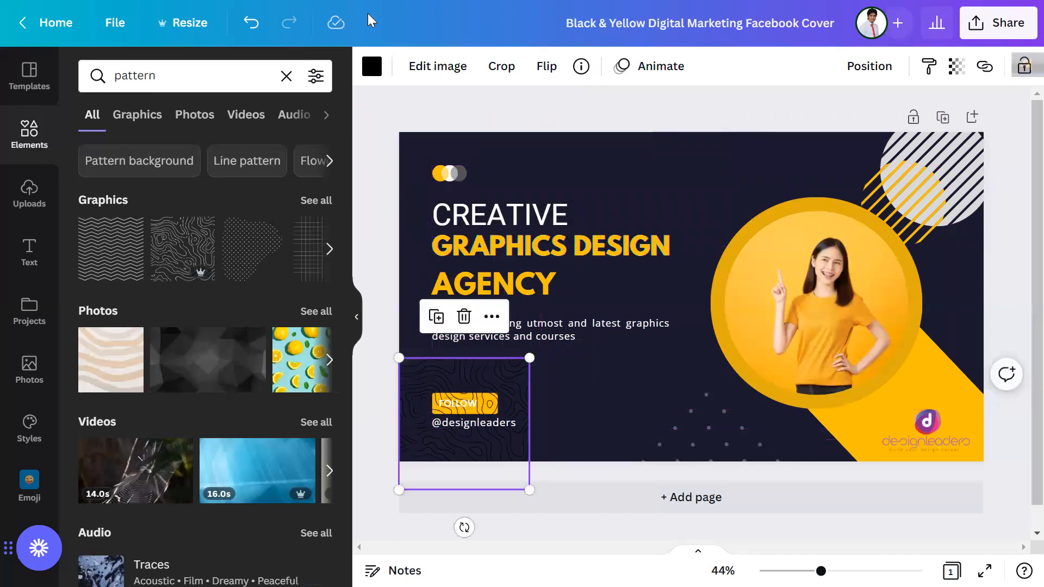
# - Recolour the contour-line pattern light grey and move it partly off the page at the cover's upper-left corner
pyautogui.click(365, 72)
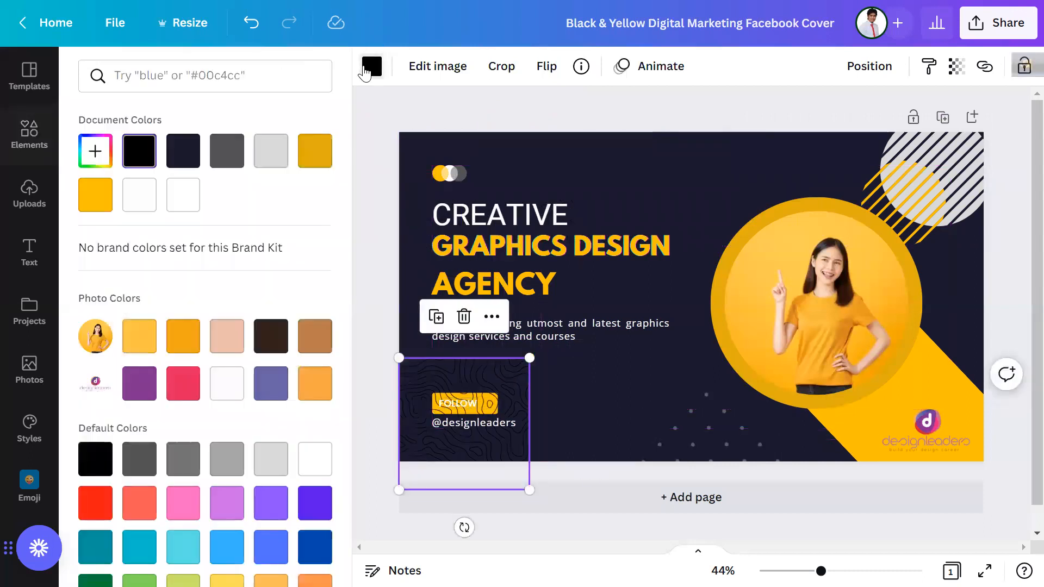
pyautogui.click(278, 166)
pyautogui.moveTo(493, 385); pyautogui.dragTo(415, 119)
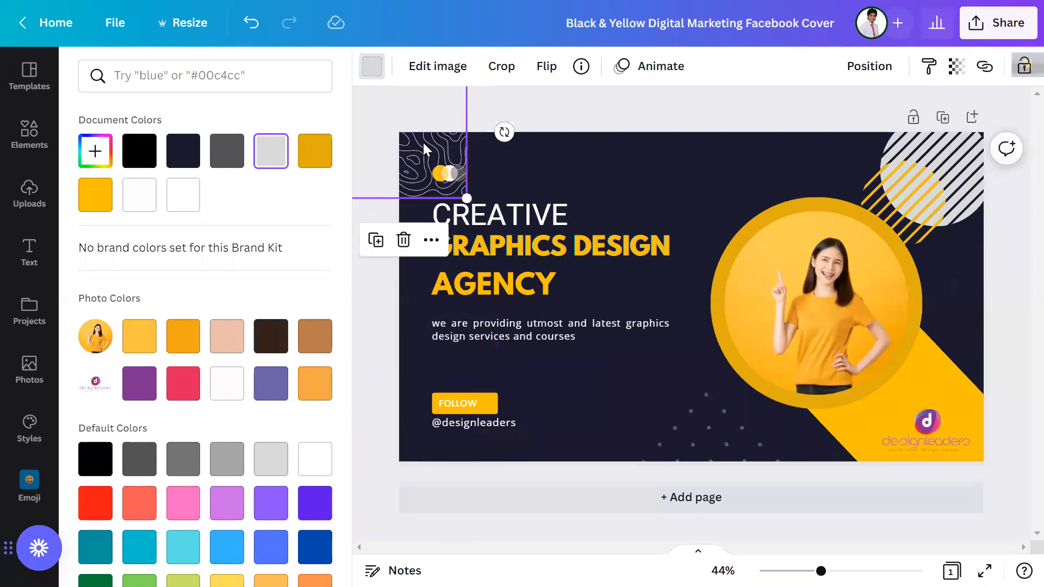
# - Send the pattern one layer backward and move it to the cover's lower-left corner, mostly off the page
pyautogui.rightClick(426, 148)
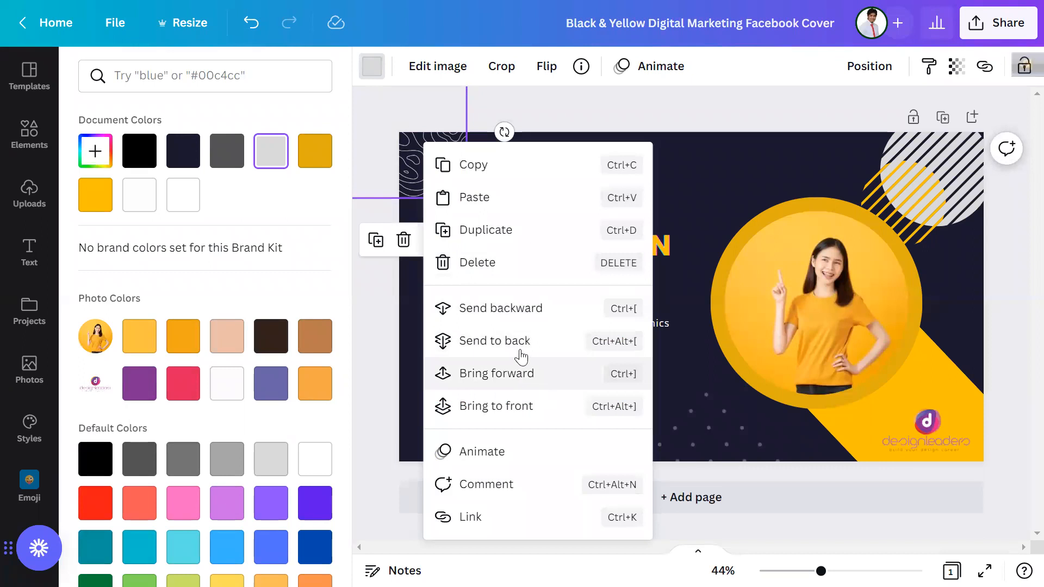
pyautogui.click(557, 317)
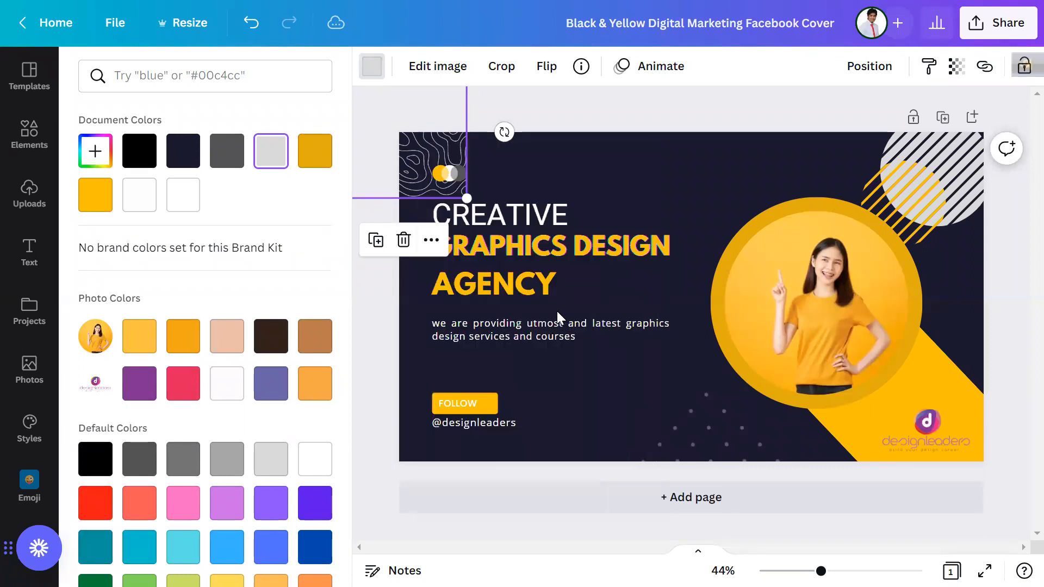
pyautogui.click(633, 104)
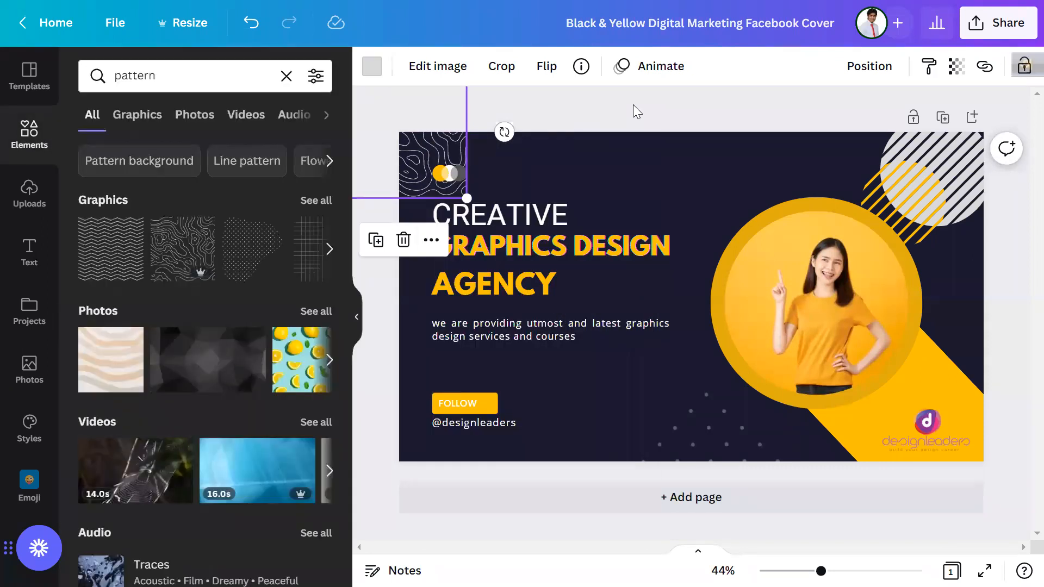
pyautogui.click(633, 104)
pyautogui.moveTo(466, 160); pyautogui.dragTo(407, 515)
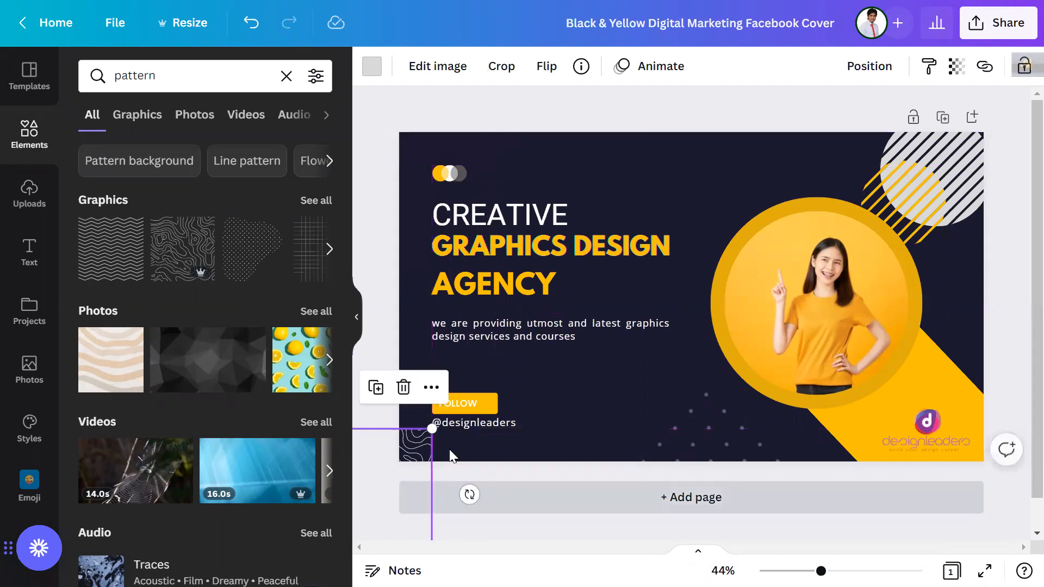
pyautogui.click(616, 94)
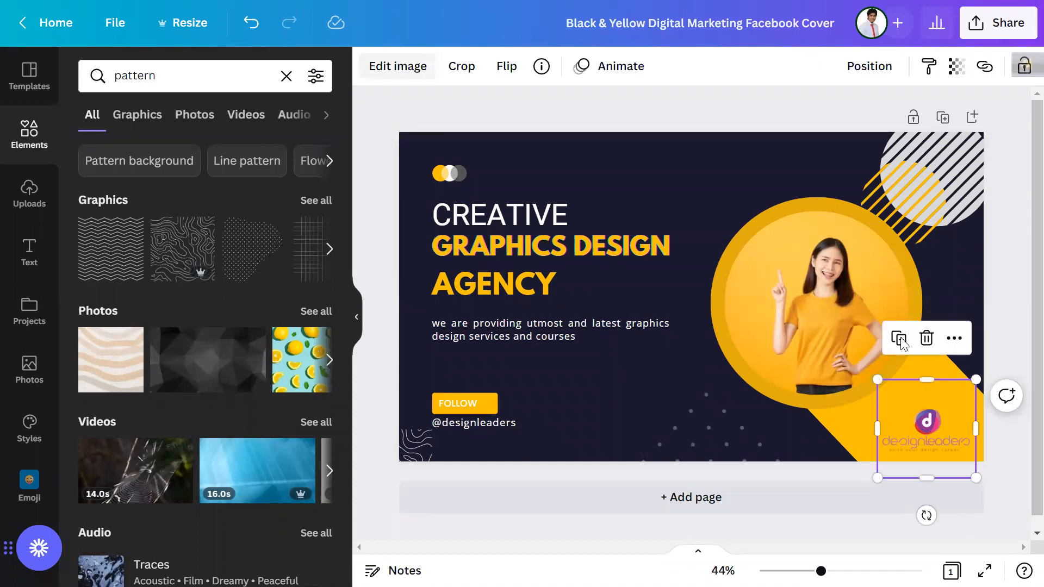
# - Examine the image adjustments, filters, Smartmockups, Photogenic styles and extra effects available for the designleaders logo
pyautogui.click(397, 73)
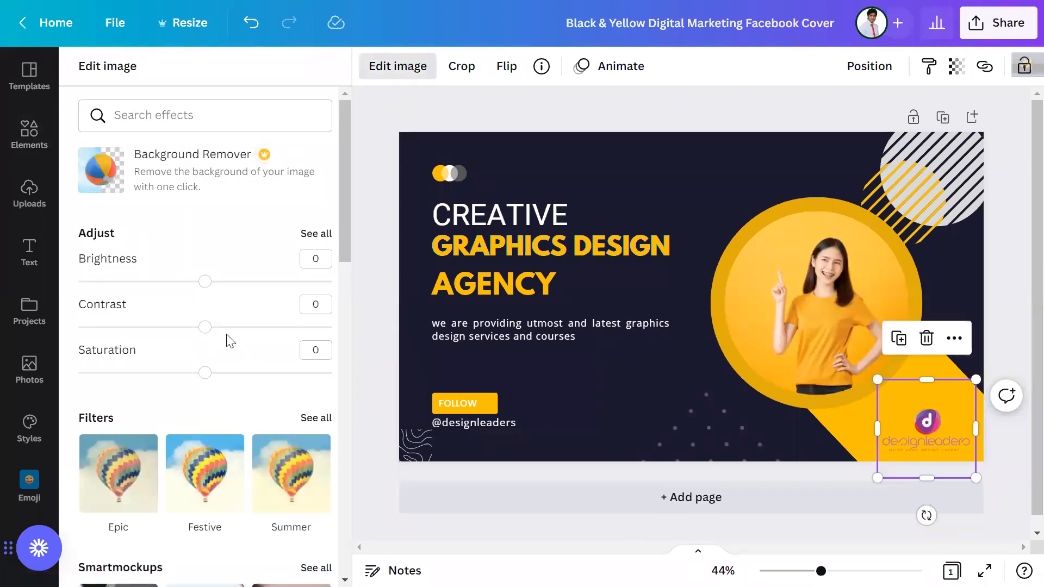
pyautogui.scroll(-9, 229, 341)
pyautogui.scroll(-8, 227, 341)
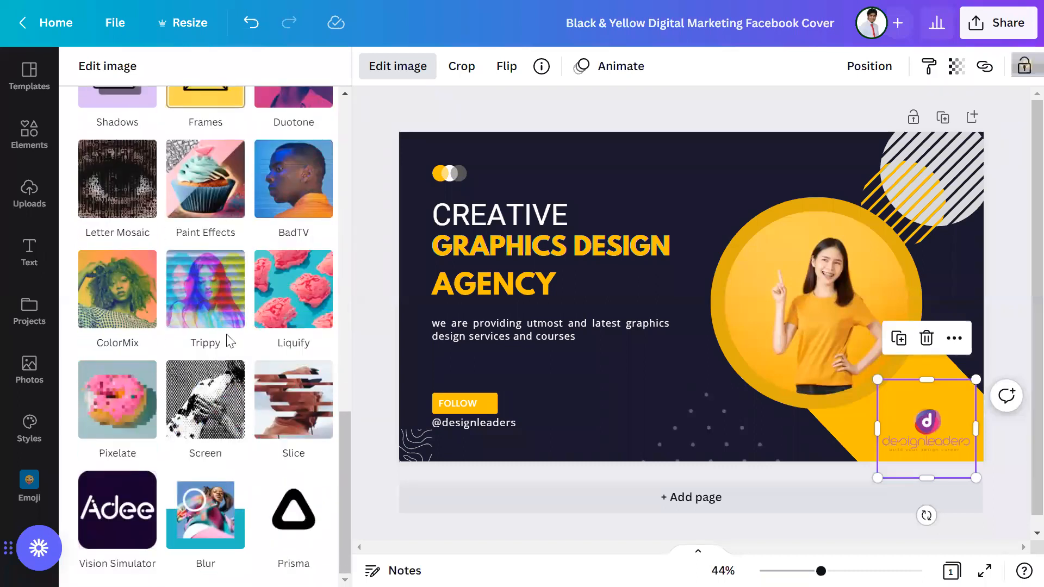
pyautogui.scroll(15, 227, 341)
pyautogui.scroll(2, 227, 342)
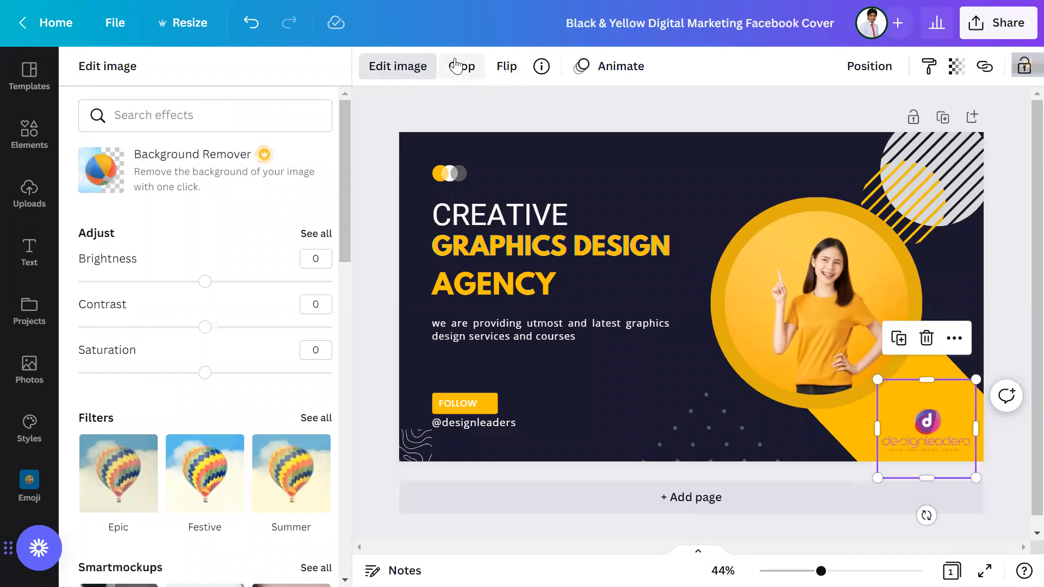
pyautogui.scroll(-2, 117, 293)
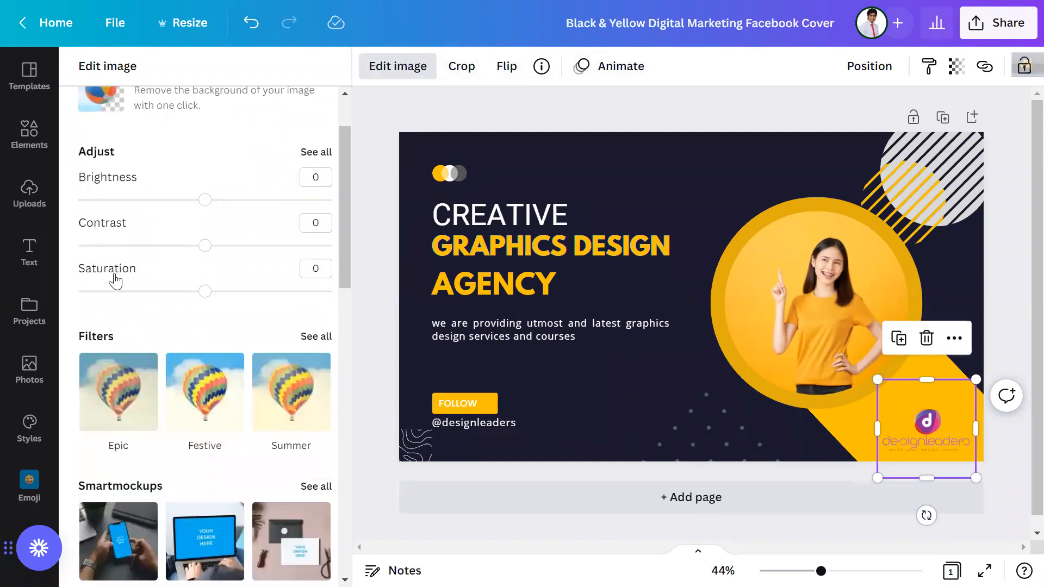
pyautogui.scroll(-15, 197, 313)
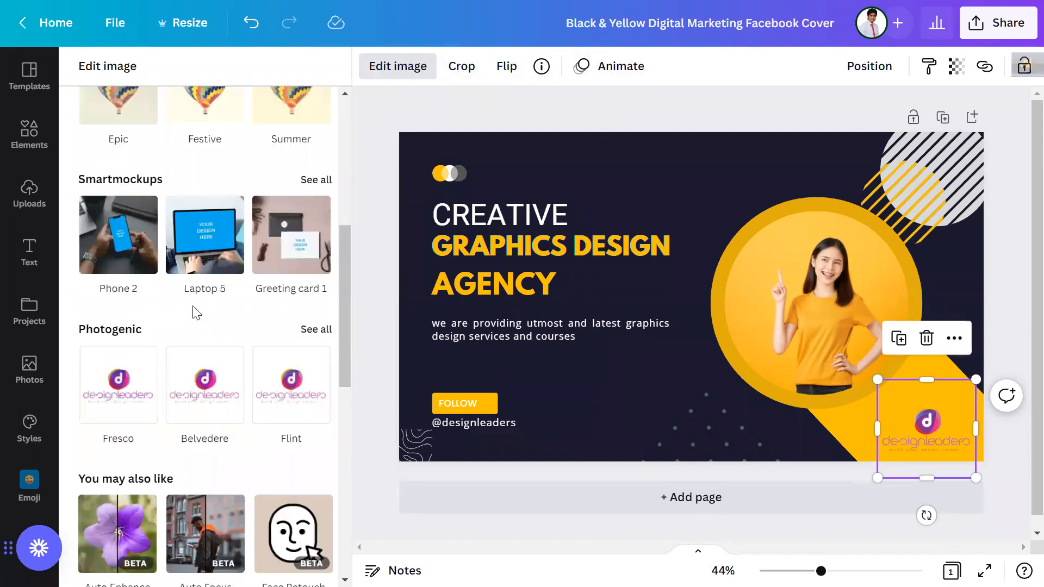
pyautogui.scroll(15, 193, 313)
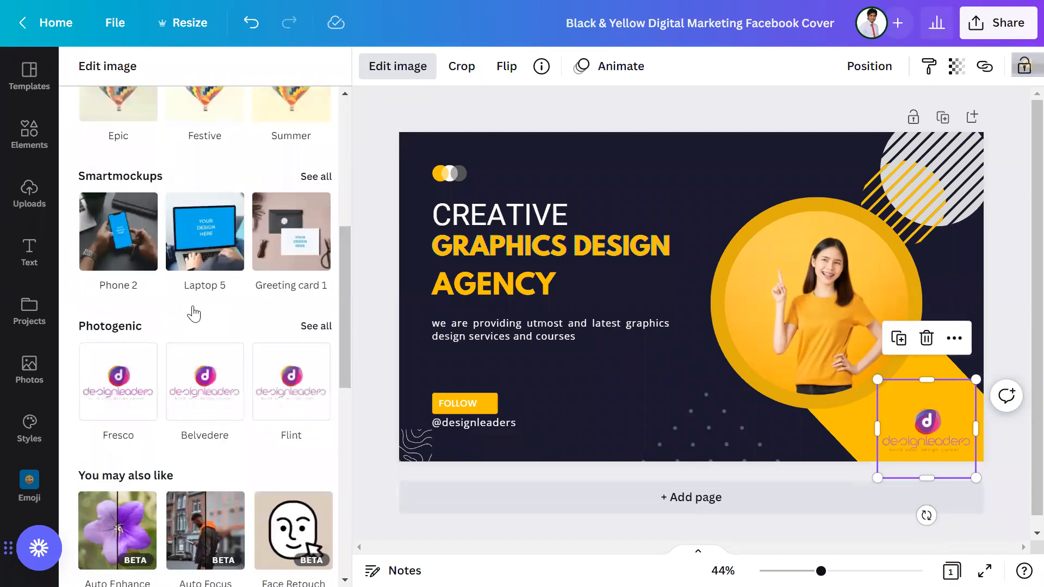
# - Leave for the home page and reopen the Black & Yellow Digital Marketing cover from the recent designs
pyautogui.click(43, 18)
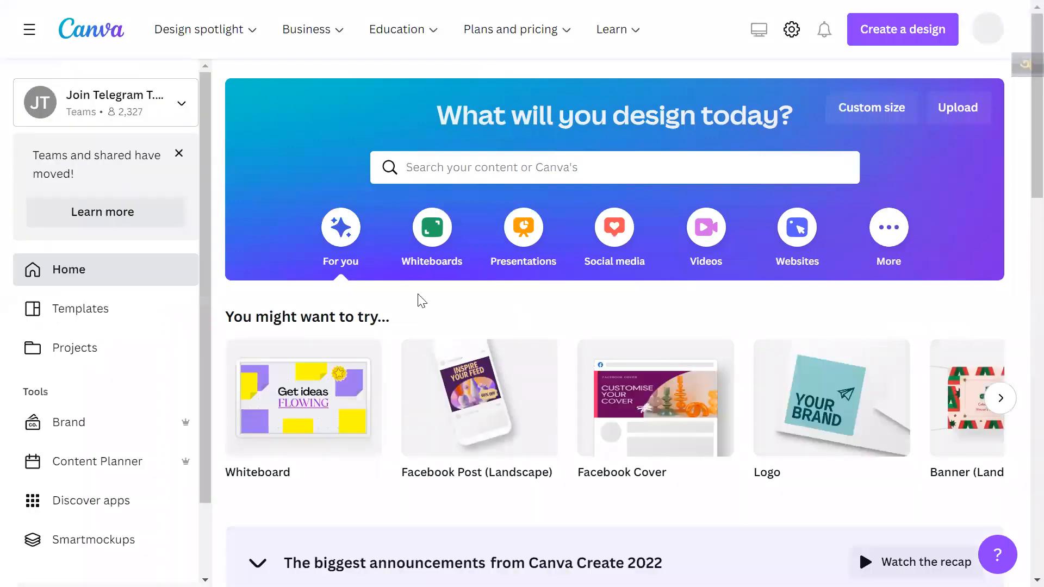
pyautogui.scroll(-6, 417, 294)
pyautogui.scroll(-6, 418, 294)
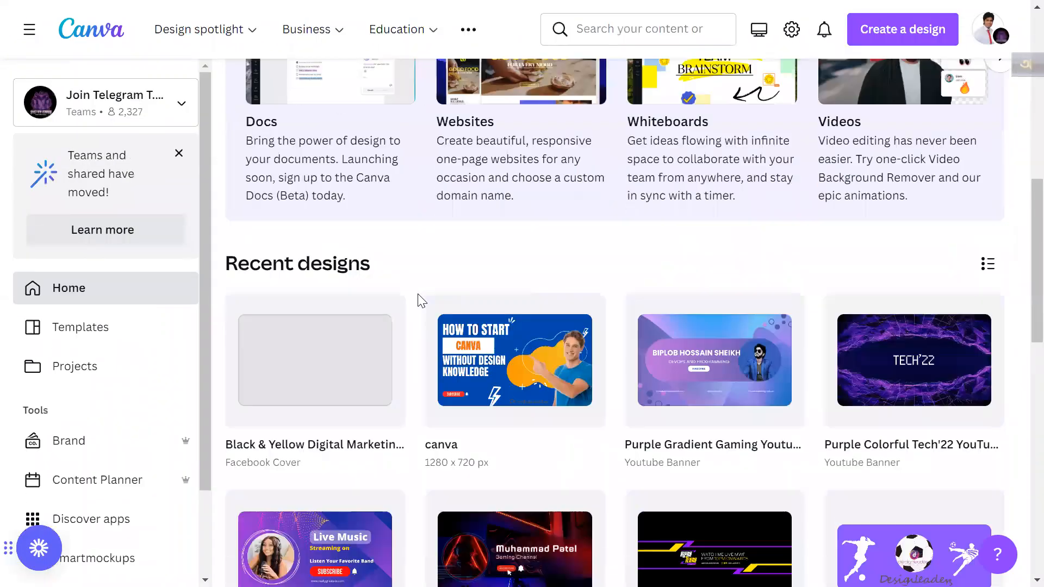
pyautogui.click(282, 306)
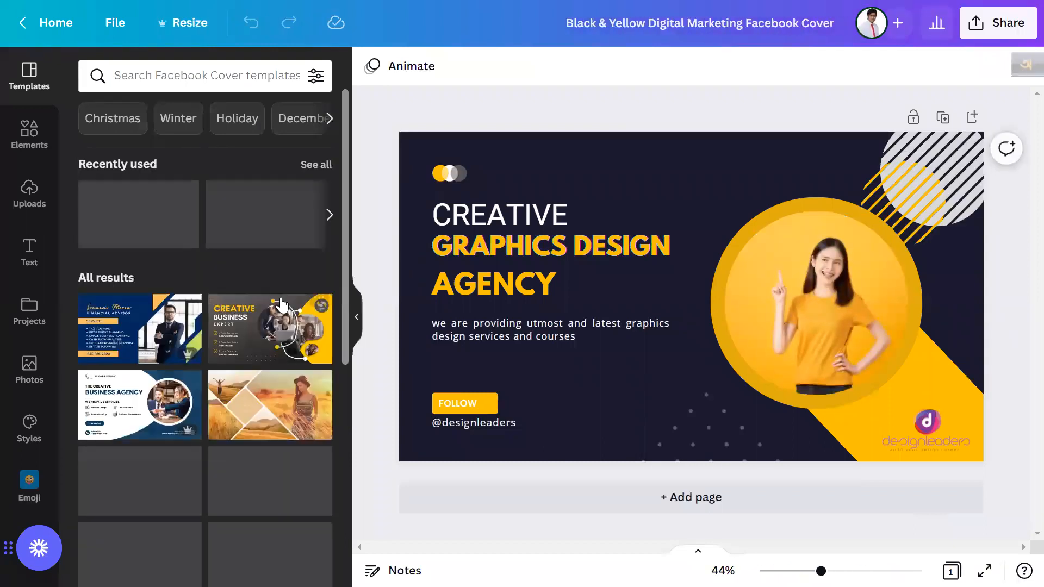
# - Space the CREATIVE, GRAPHICS DESIGN and AGENCY headings evenly in the vertical direction
pyautogui.click(487, 223)
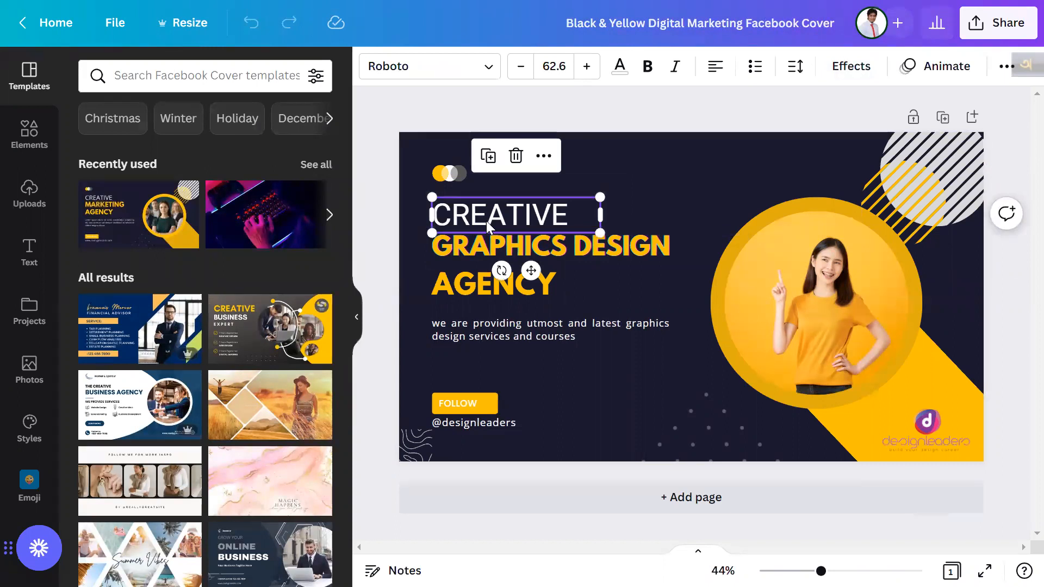
pyautogui.keyDown('shift'); pyautogui.click(491, 246); pyautogui.keyUp('shift')
pyautogui.keyDown('shift'); pyautogui.click(485, 288); pyautogui.keyUp('shift')
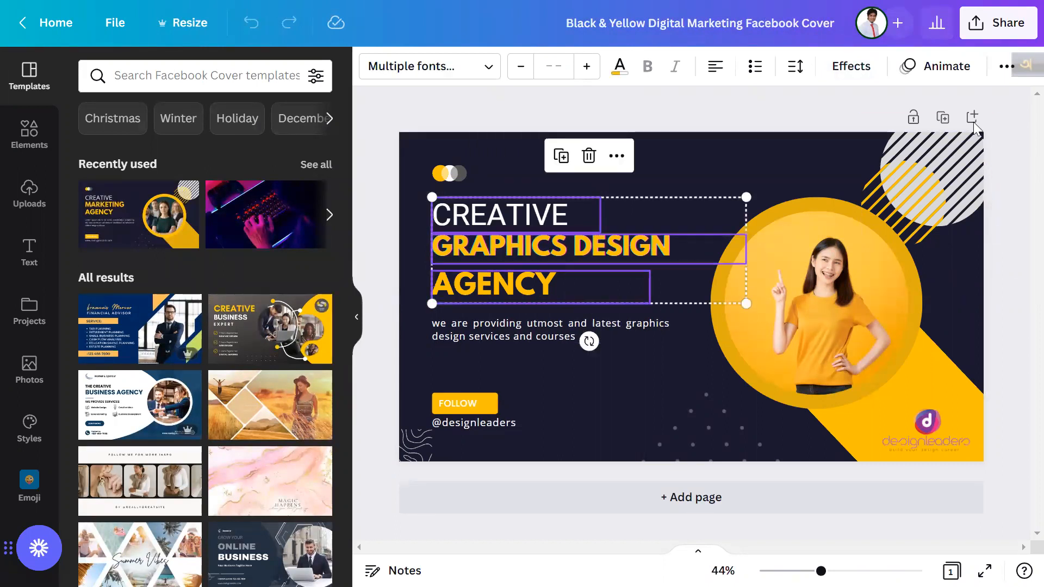
pyautogui.click(1006, 66)
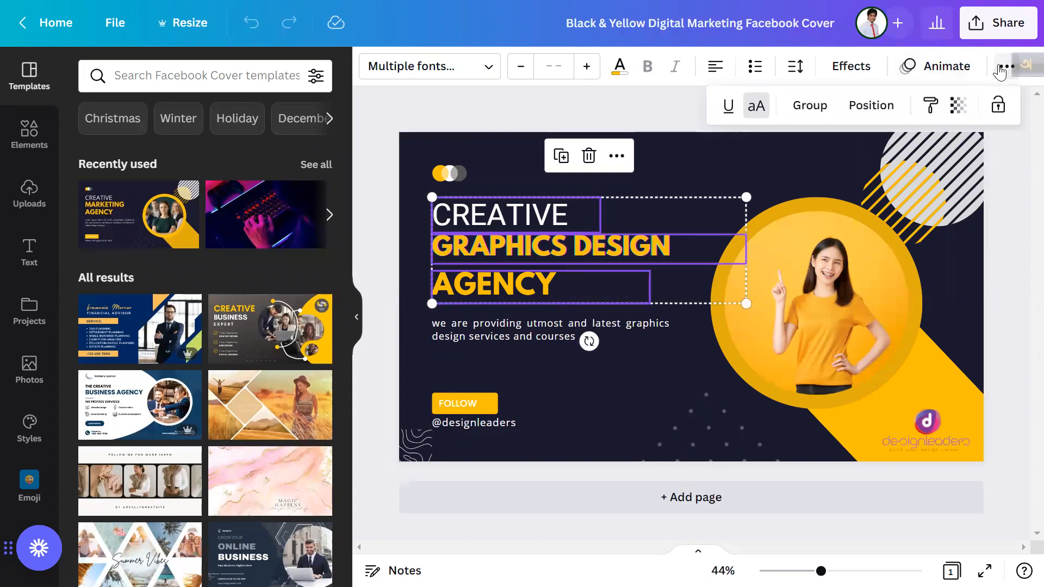
pyautogui.click(862, 109)
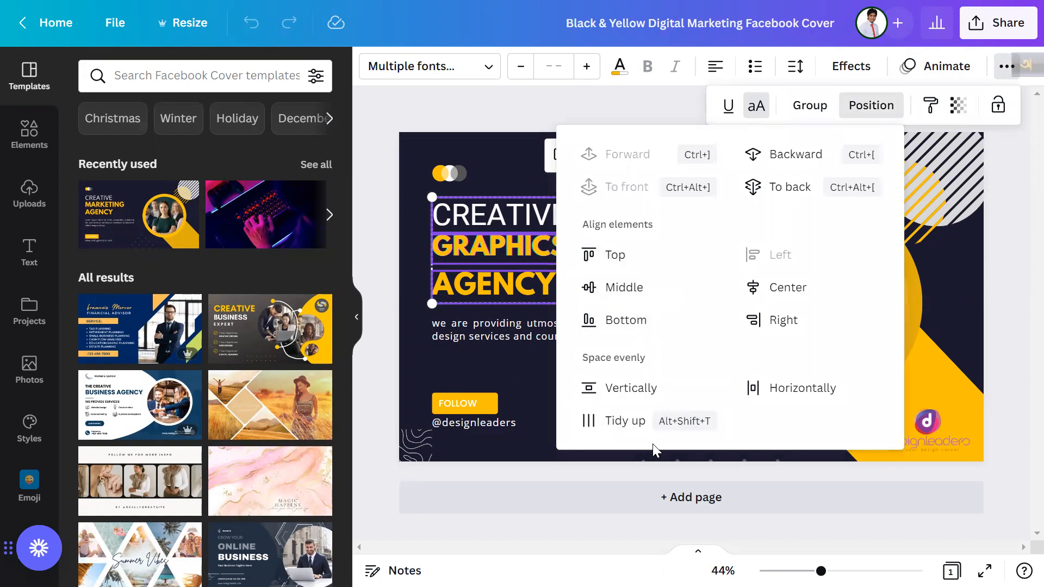
pyautogui.click(630, 389)
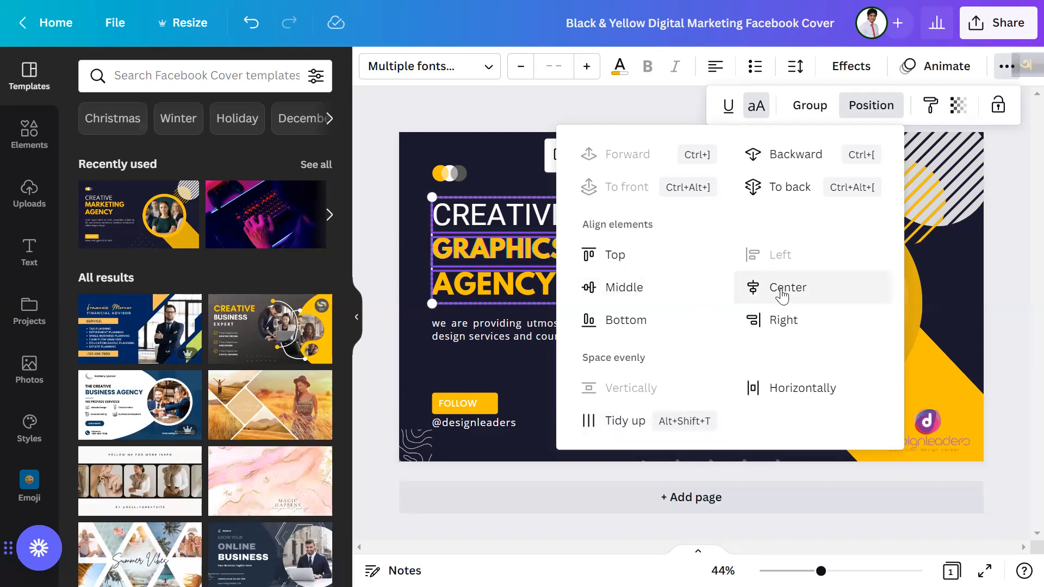
# - Try centre and right alignment of the three headings, and align them left again
pyautogui.click(780, 287)
pyautogui.click(782, 319)
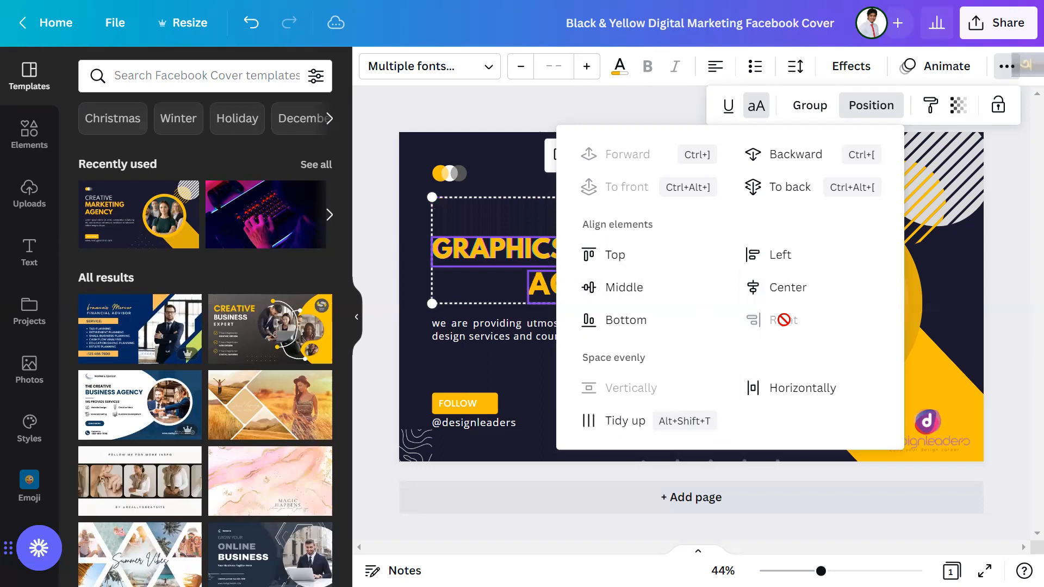
pyautogui.click(768, 254)
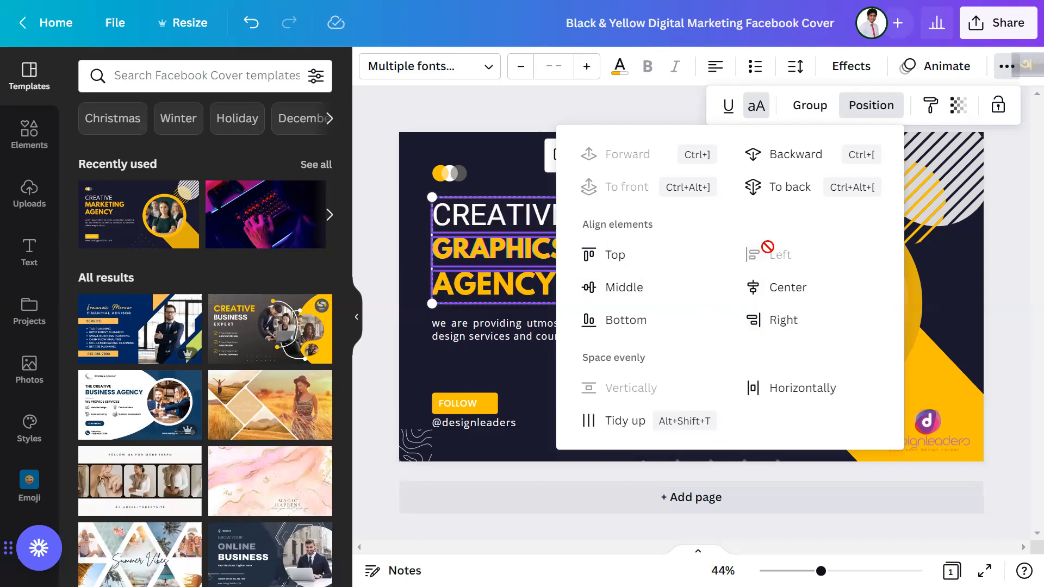
pyautogui.click(1008, 237)
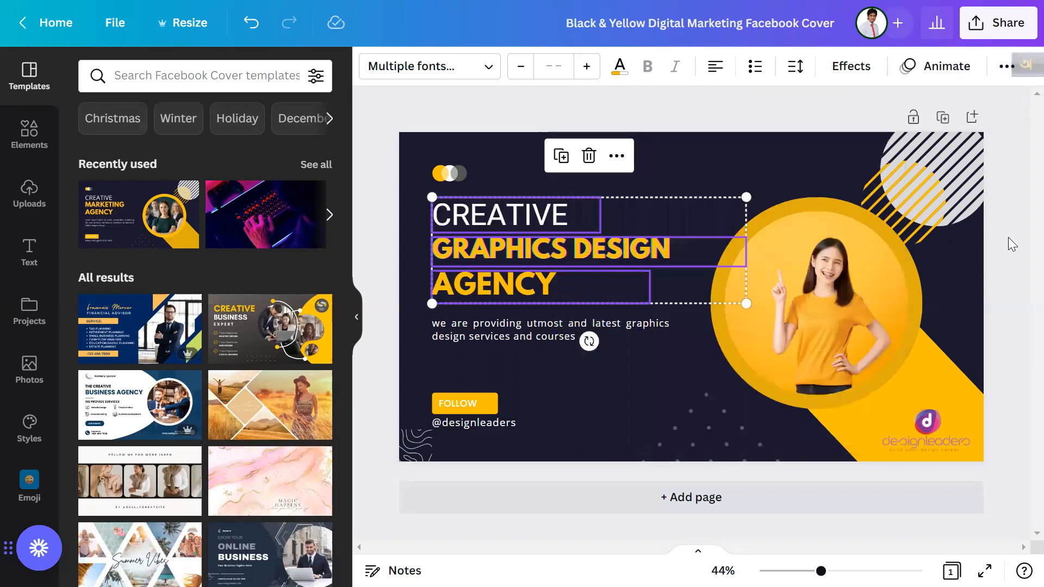
pyautogui.click(476, 338)
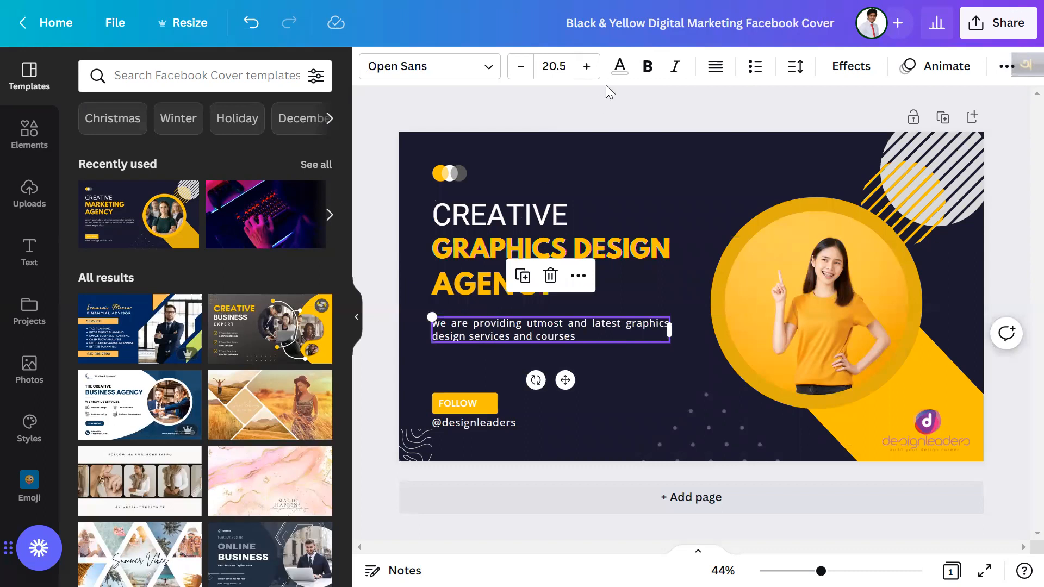
pyautogui.click(631, 105)
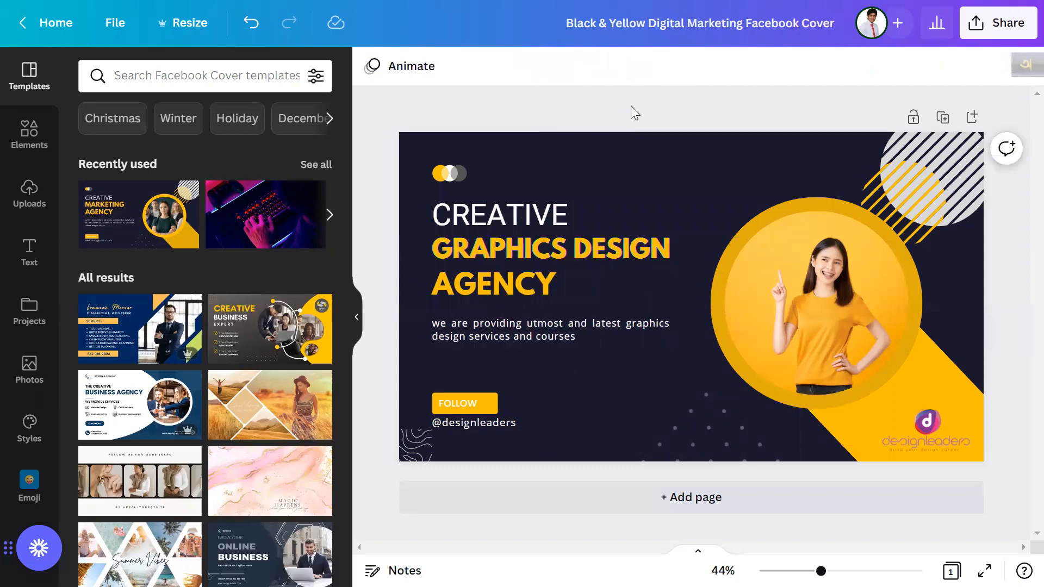